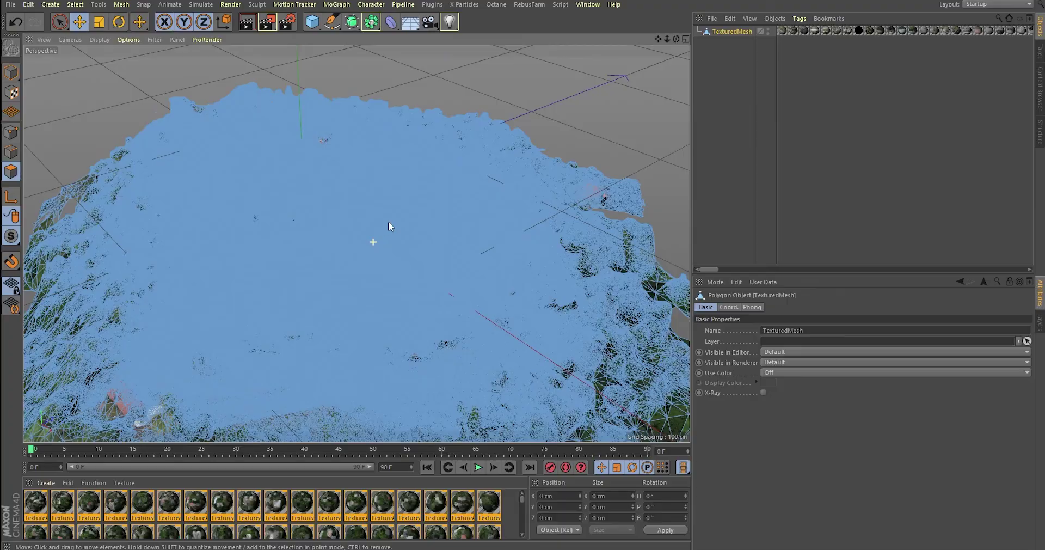
Export the TexturedMesh castle scan from the scene for remeshing in another program.
{"action": "right_click_drag", "start_coordinate": [406, 219], "coordinate": [466, 247], "text": "alt"}
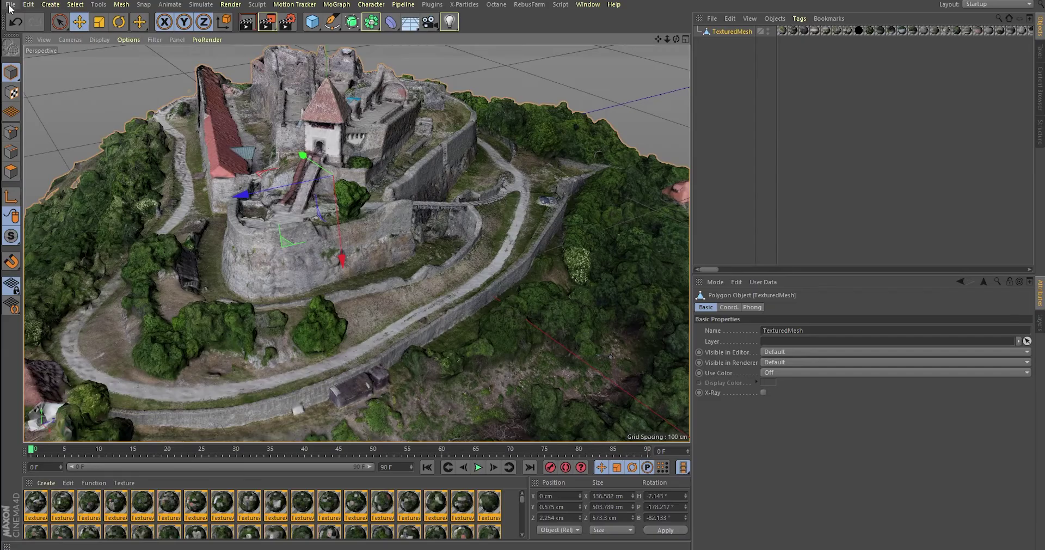
{"action": "left_click", "coordinate": [10, 4]}
{"action": "mouse_move", "coordinate": [28, 202]}
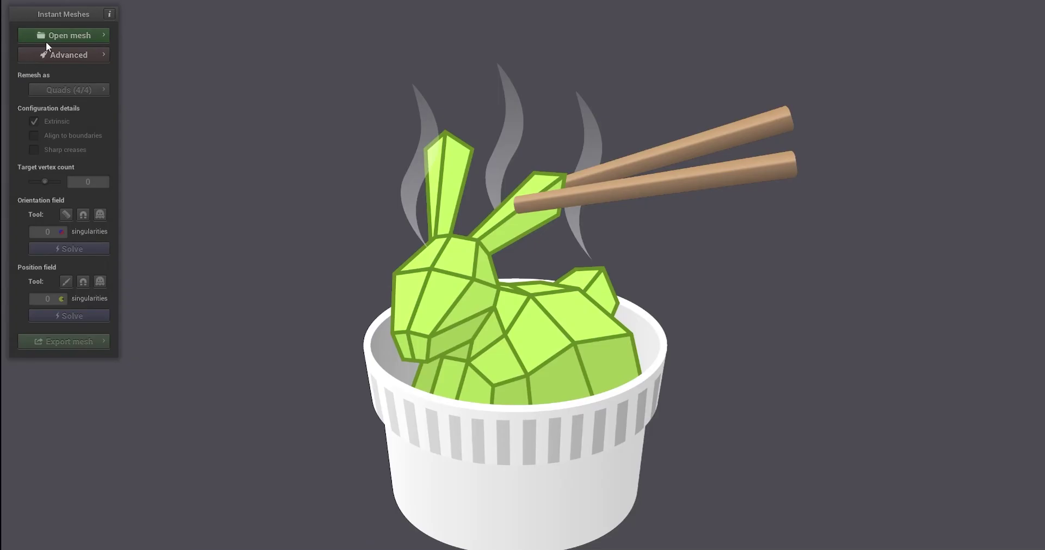
Switch to Instant Meshes and load romai_haz_clean.obj as the mesh to remesh.
{"action": "left_click", "coordinate": [46, 41]}
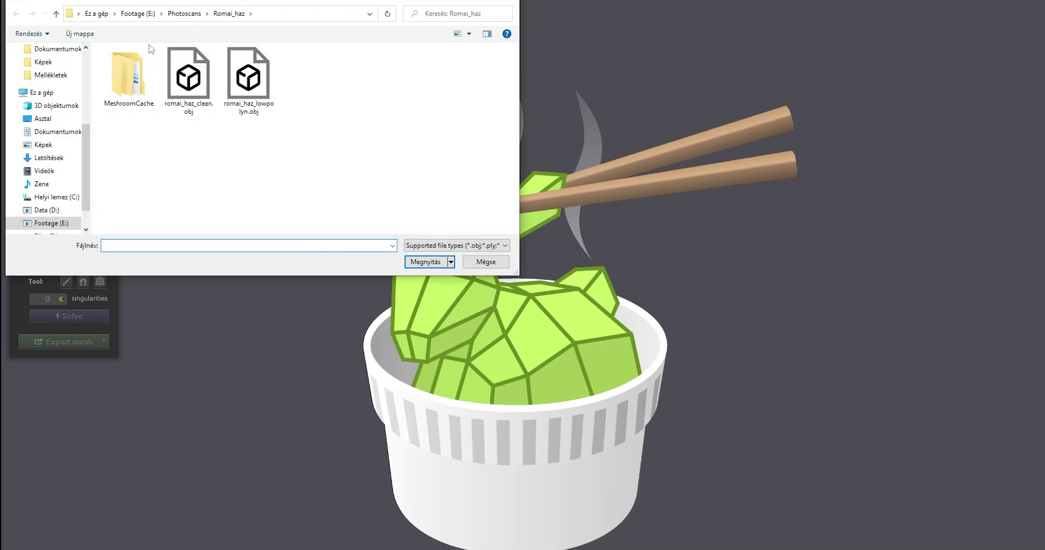
{"action": "double_click", "coordinate": [188, 76]}
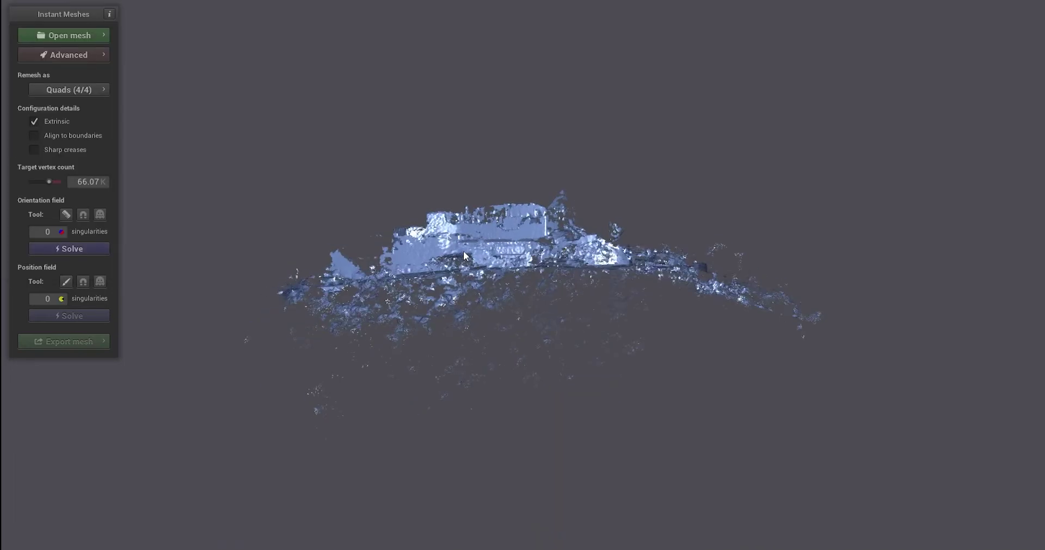
{"action": "left_click_drag", "start_coordinate": [514, 320], "coordinate": [617, 360]}
{"action": "scroll", "coordinate": [517, 306], "scroll_direction": "up", "scroll_amount": 3}
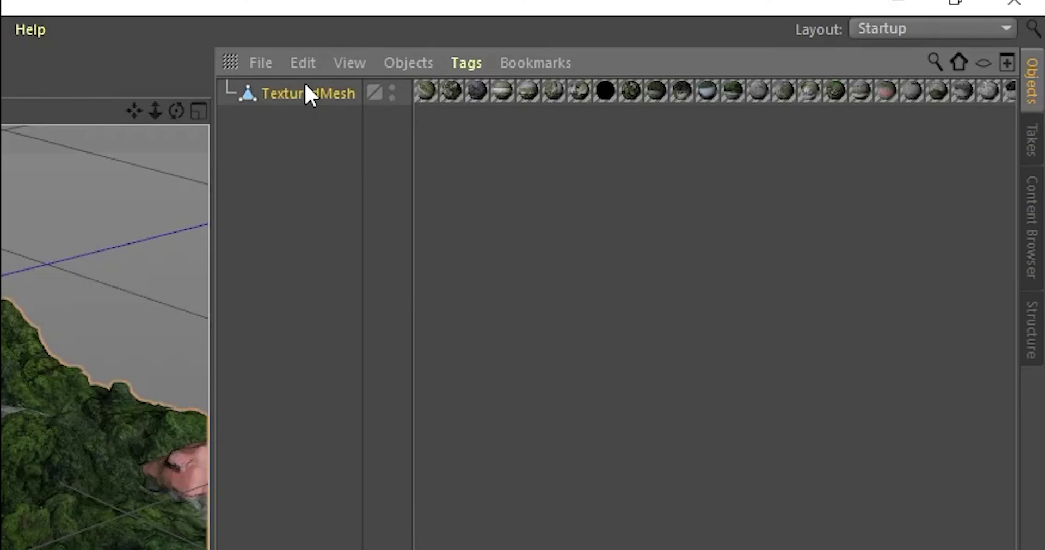
Switch to Cinema 4D and show the object information of TexturedMesh.
{"action": "right_click", "coordinate": [306, 88]}
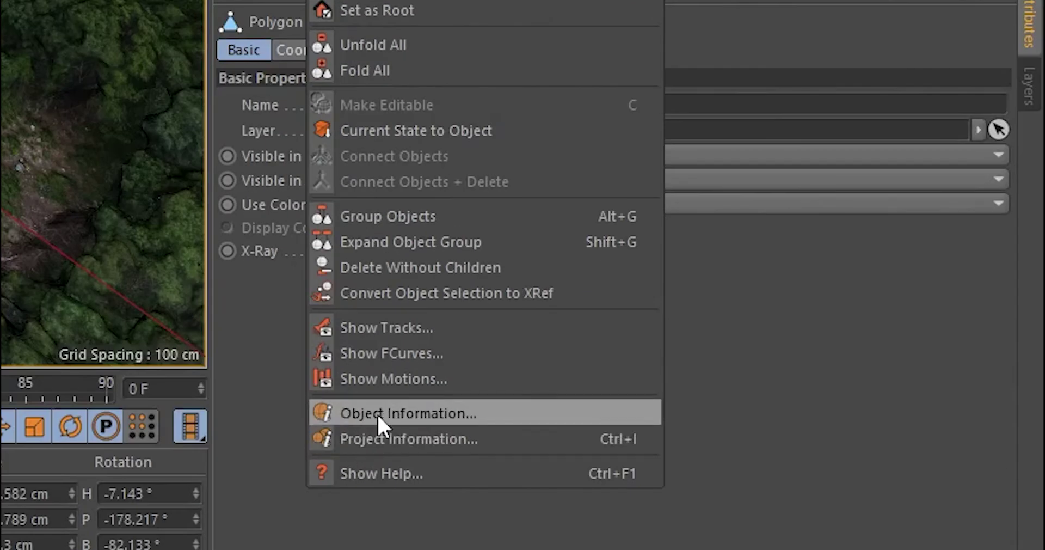
{"action": "left_click", "coordinate": [377, 413]}
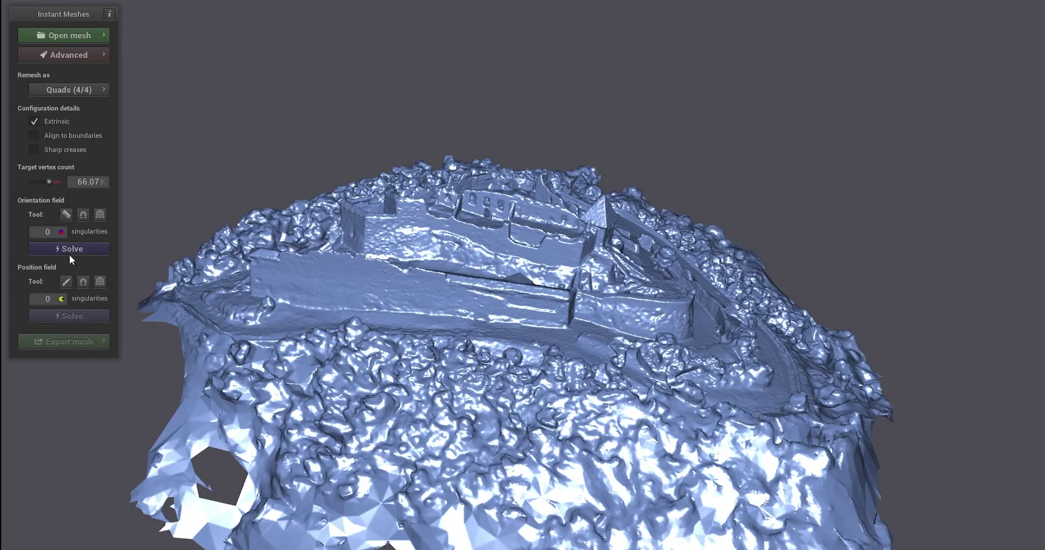
Switch to Instant Meshes, solve the fields for a 66.07K-vertex quad remesh, and extract and save the resulting mesh.
{"action": "left_click", "coordinate": [77, 249]}
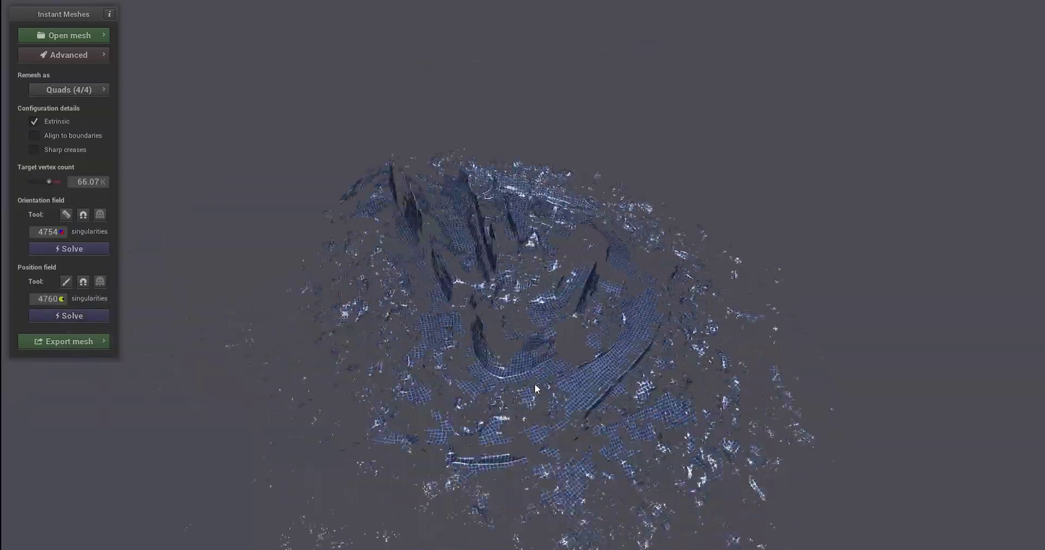
{"action": "left_click", "coordinate": [88, 341]}
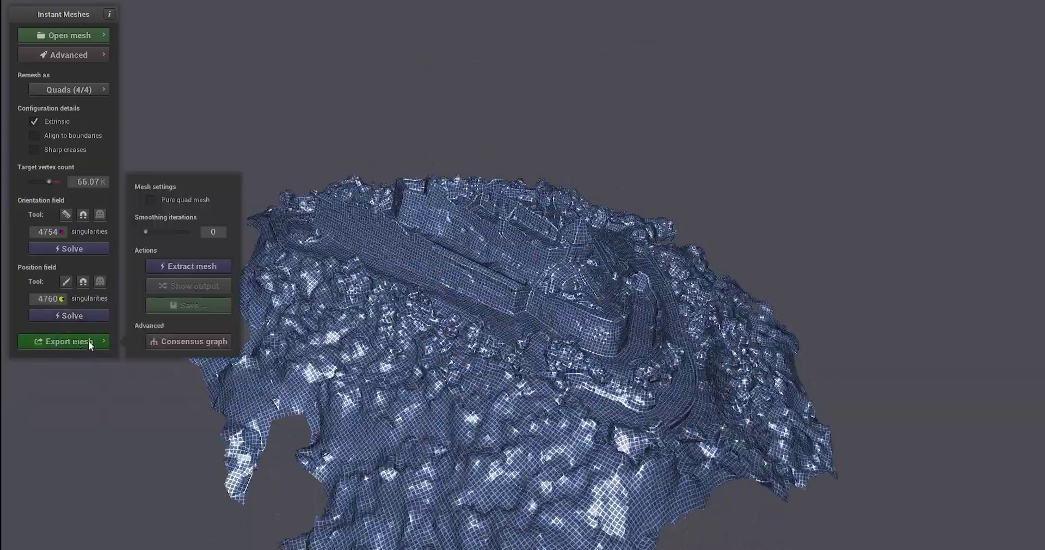
{"action": "left_click", "coordinate": [194, 267]}
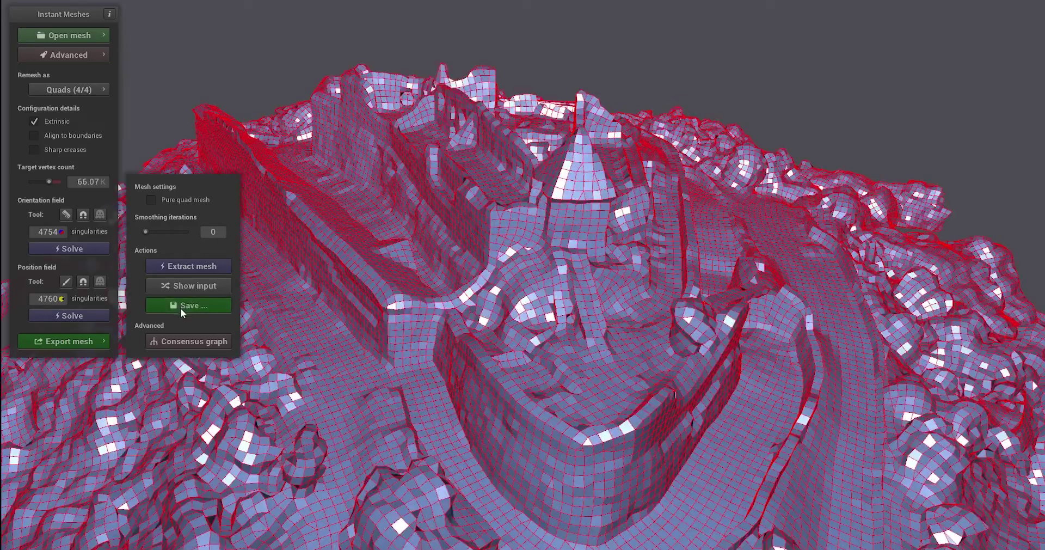
{"action": "left_click", "coordinate": [180, 306]}
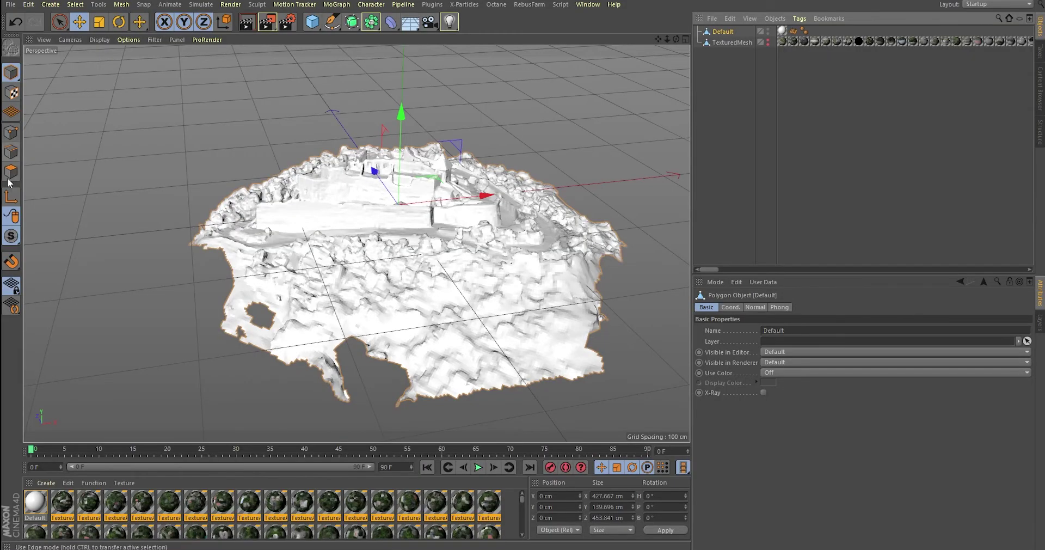
Switch to Cinema 4D and examine the imported Default mesh's quad topology in Polygon mode.
{"action": "left_click", "coordinate": [19, 173]}
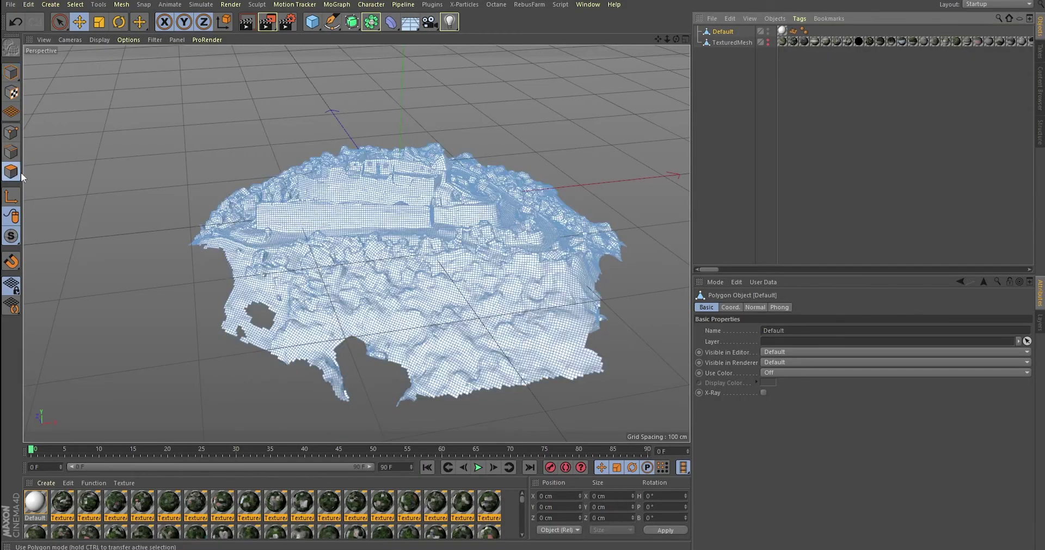
{"action": "scroll", "coordinate": [294, 198], "scroll_direction": "up", "scroll_amount": 10}
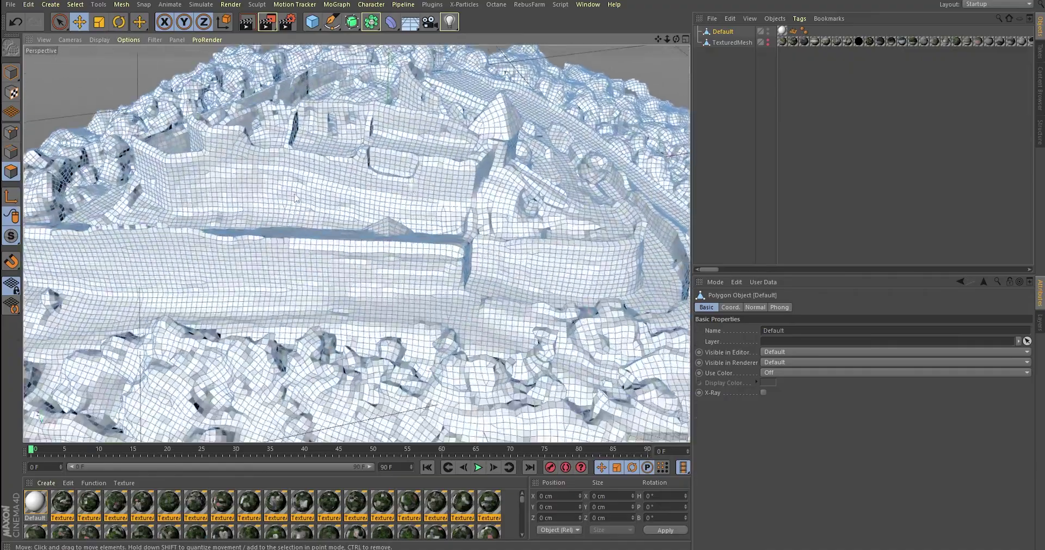
{"action": "left_click_drag", "start_coordinate": [294, 197], "coordinate": [343, 191], "text": "alt"}
{"action": "scroll", "coordinate": [386, 175], "scroll_direction": "down", "scroll_amount": 7}
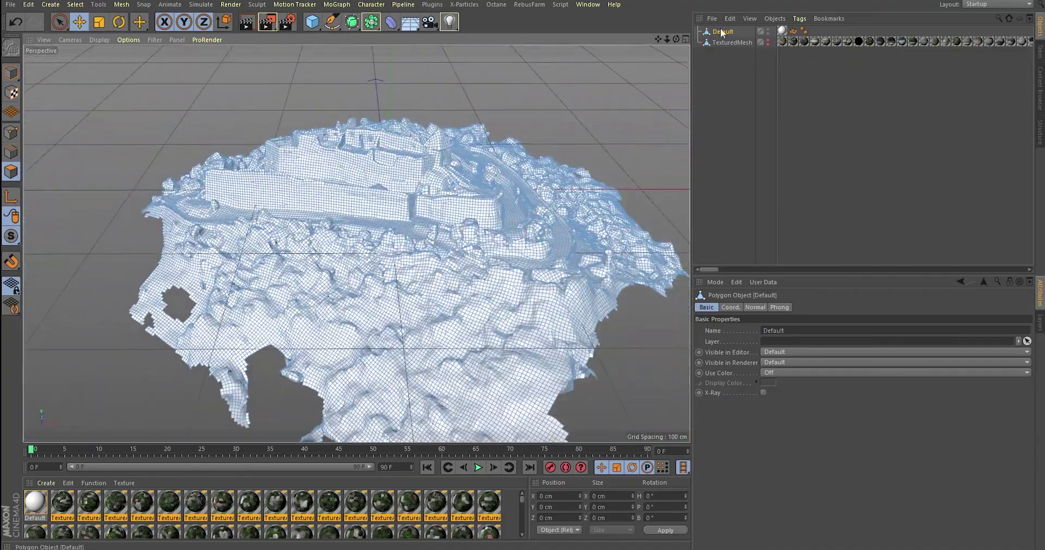
Generate UVW coordinates for the Default mesh from its texture tag.
{"action": "left_click", "coordinate": [999, 4]}
{"action": "left_click", "coordinate": [782, 31]}
{"action": "left_click", "coordinate": [798, 19]}
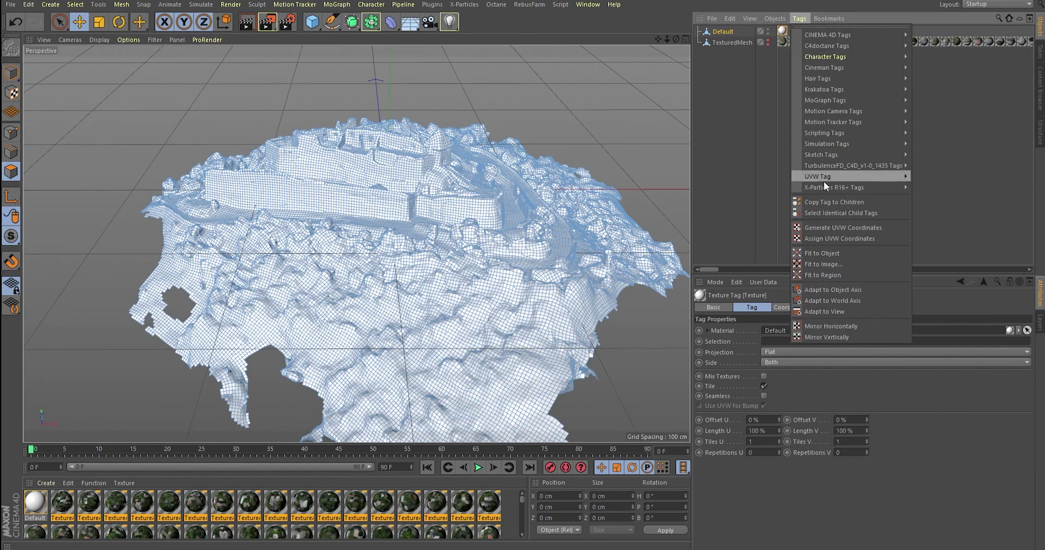
{"action": "left_click", "coordinate": [827, 228]}
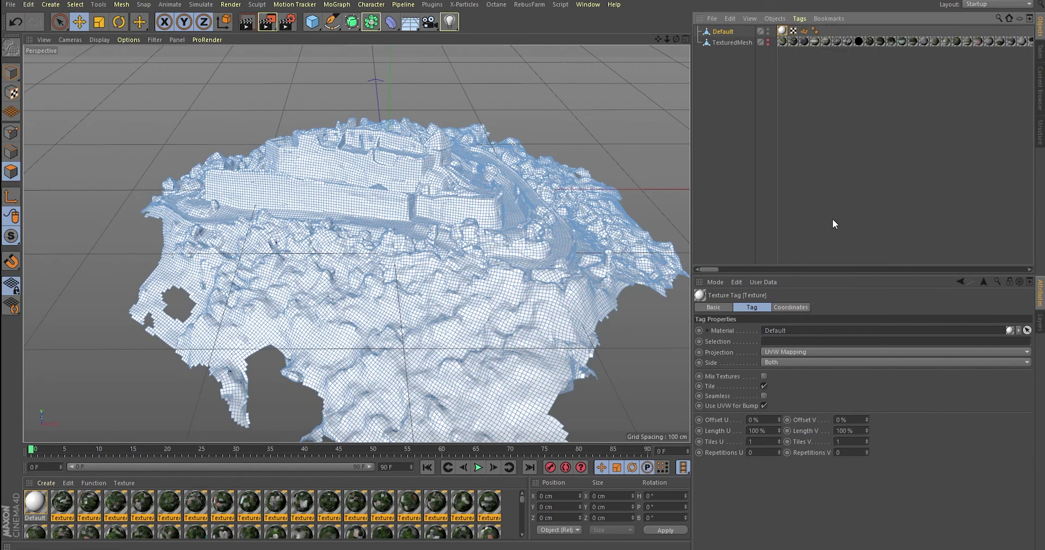
Select edge paths along the tops of the castle walls on the Default mesh with Path Selection.
{"action": "scroll", "coordinate": [400, 261], "scroll_direction": "down", "scroll_amount": 10}
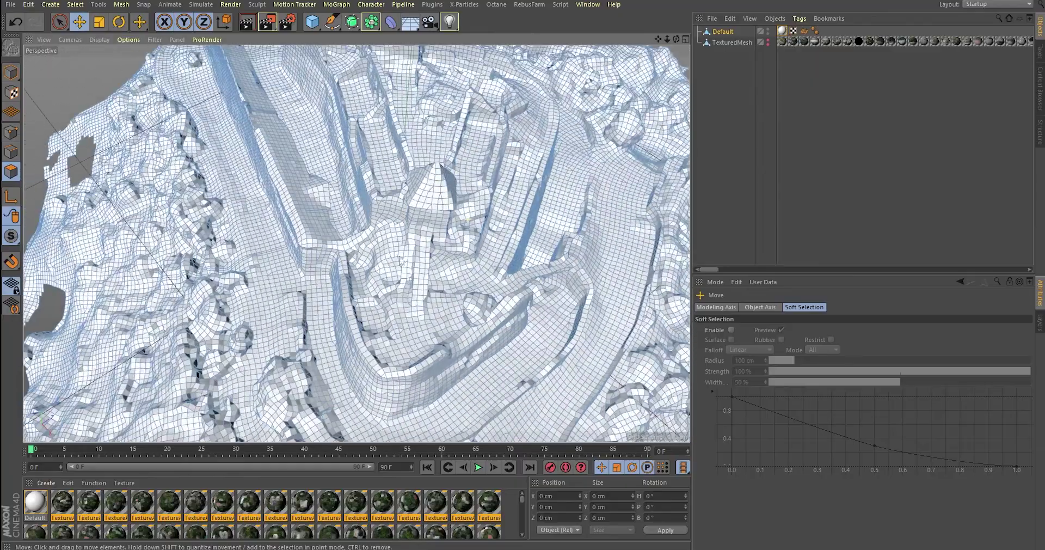
{"action": "scroll", "coordinate": [400, 261], "scroll_direction": "up", "scroll_amount": 5}
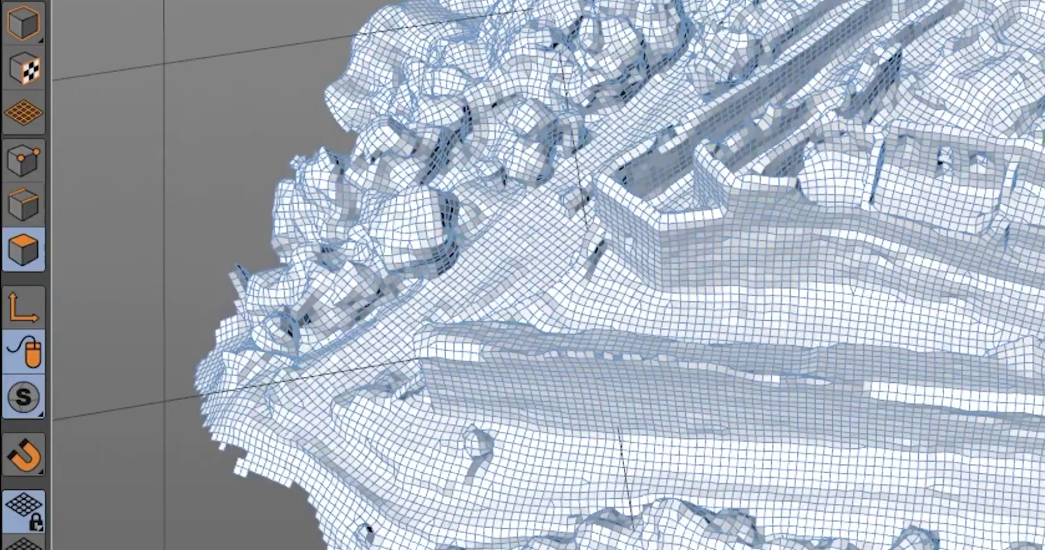
{"action": "key", "text": "u"}
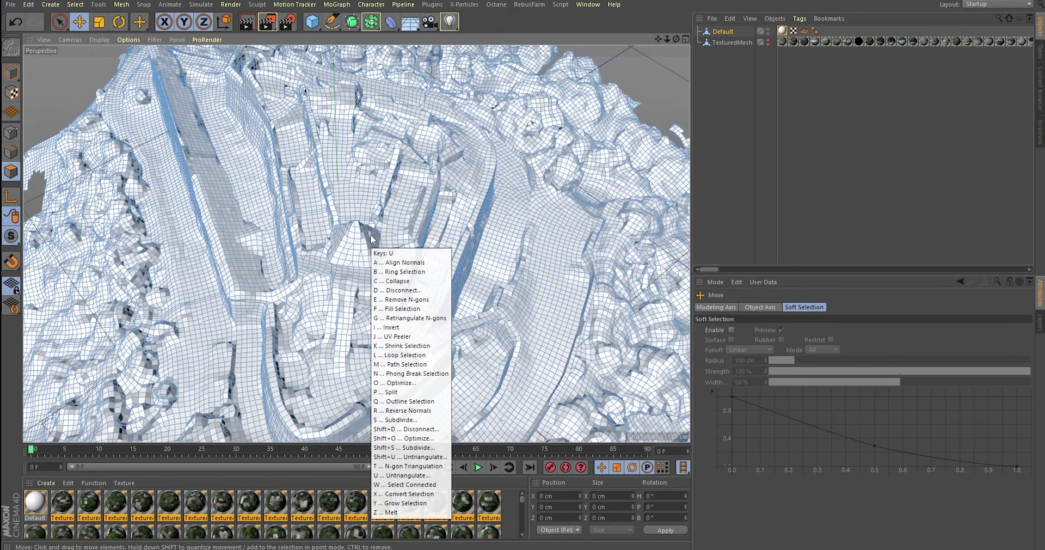
{"action": "key", "text": "m"}
{"action": "right_click_drag", "start_coordinate": [371, 235], "coordinate": [270, 258], "text": "alt"}
{"action": "key", "text": "Return"}
{"action": "left_click_drag", "start_coordinate": [270, 258], "coordinate": [195, 142], "text": "alt"}
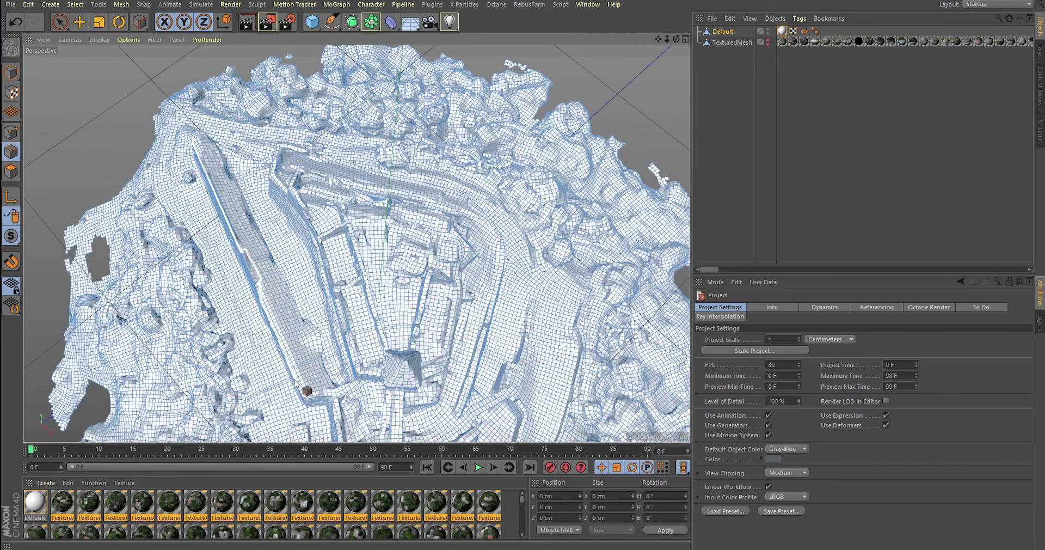
{"action": "left_click_drag", "start_coordinate": [317, 400], "coordinate": [330, 402]}
{"action": "middle_click_drag", "start_coordinate": [330, 401], "coordinate": [288, 217], "text": "alt"}
{"action": "mouse_move", "coordinate": [278, 228]}
{"action": "left_mouse_down"}
{"action": "mouse_move", "coordinate": [309, 291]}
{"action": "mouse_move", "coordinate": [415, 210]}
{"action": "left_mouse_up"}
{"action": "left_click_drag", "start_coordinate": [459, 234], "coordinate": [136, 224], "text": "alt"}
{"action": "right_click_drag", "start_coordinate": [136, 223], "coordinate": [65, 229], "text": "alt"}
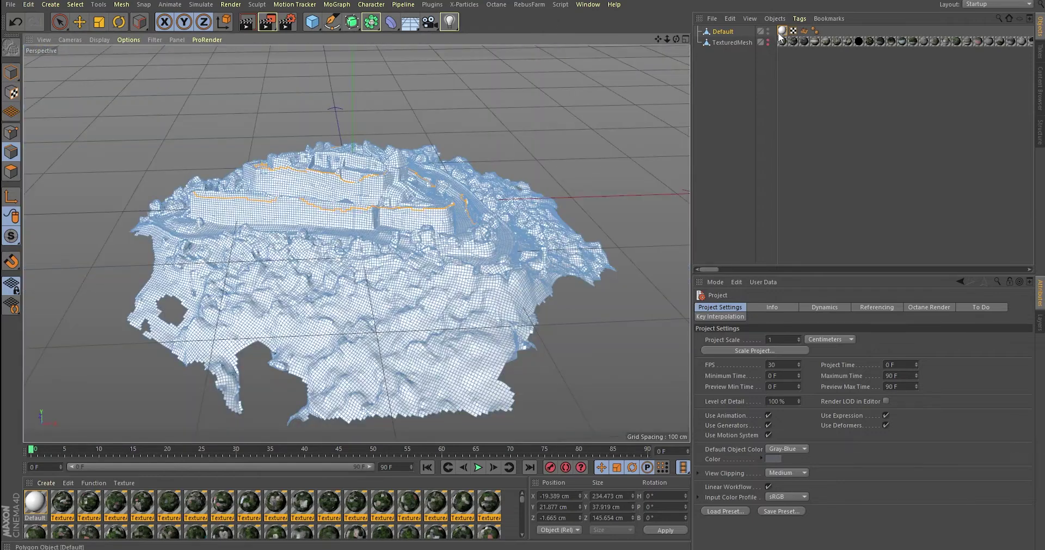
Change to the BP - UV Edit layout and select all UV polygons of the Default mesh.
{"action": "left_click", "coordinate": [1000, 4]}
{"action": "left_click", "coordinate": [1004, 38]}
{"action": "left_click", "coordinate": [250, 20]}
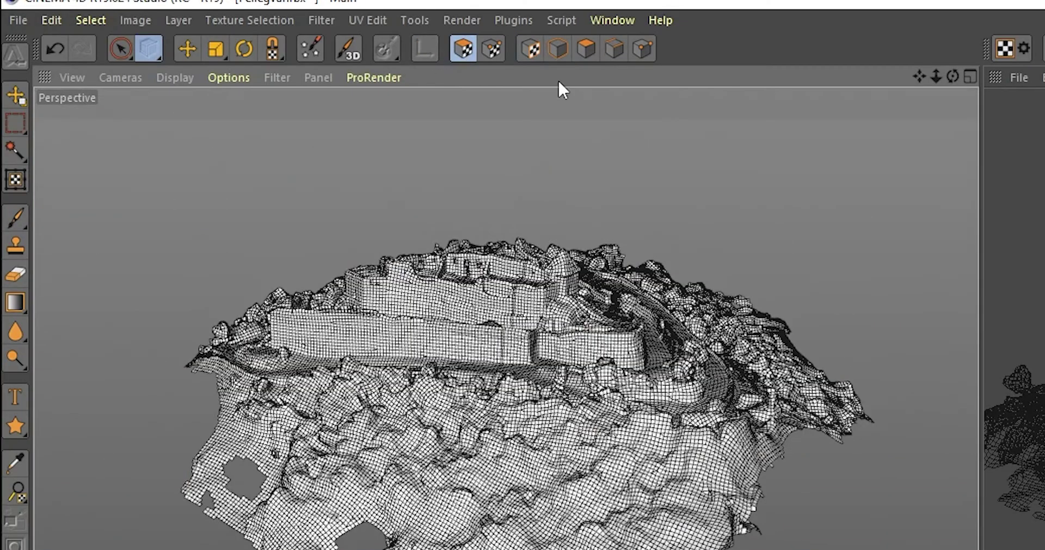
{"action": "key", "text": "ctrl+a"}
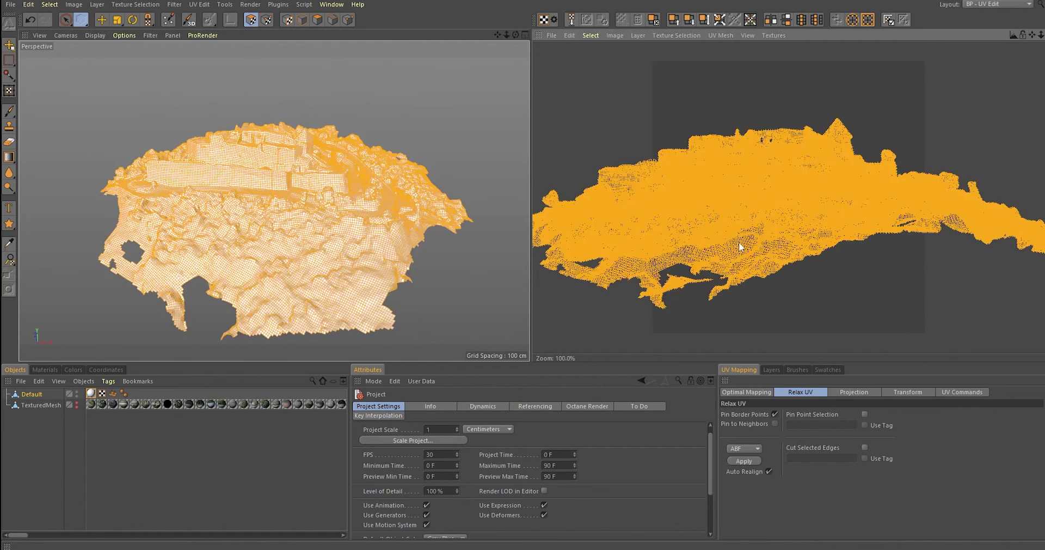
Try the Flat and Frontal UV projections on the selected polygons and apply the Box projection.
{"action": "left_click", "coordinate": [854, 392]}
{"action": "left_click", "coordinate": [847, 415]}
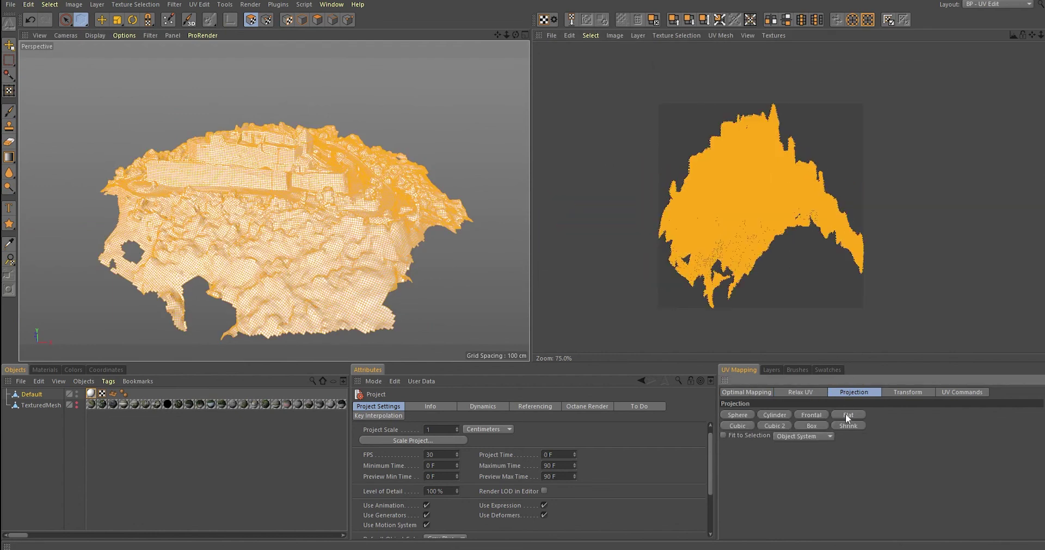
{"action": "left_click", "coordinate": [811, 415]}
{"action": "left_click", "coordinate": [808, 425]}
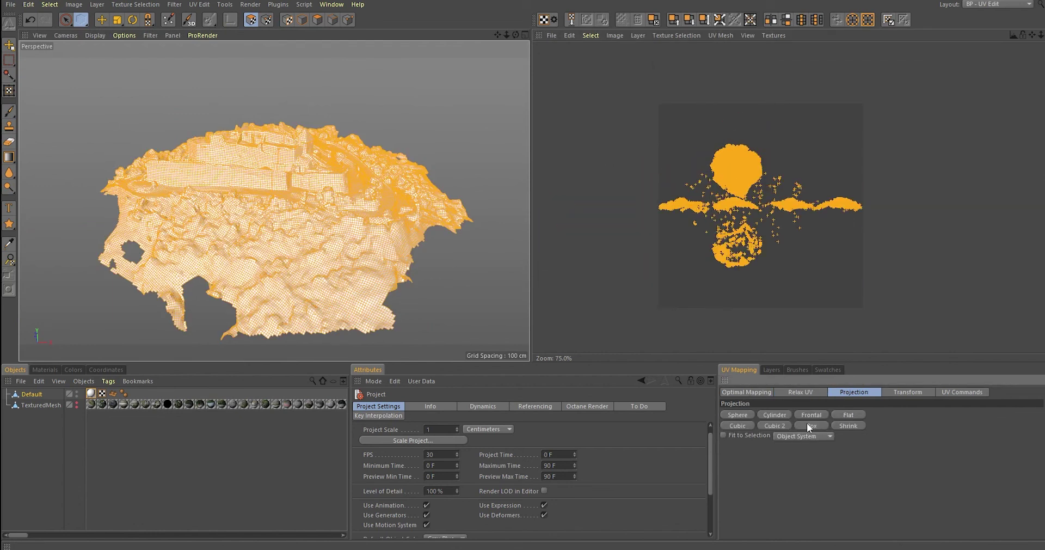
{"action": "scroll", "coordinate": [782, 305], "scroll_direction": "up", "scroll_amount": 3}
Relax the UVs with the LSCM method, cutting along the selected edges, and rerun the relaxation.
{"action": "left_click", "coordinate": [811, 394]}
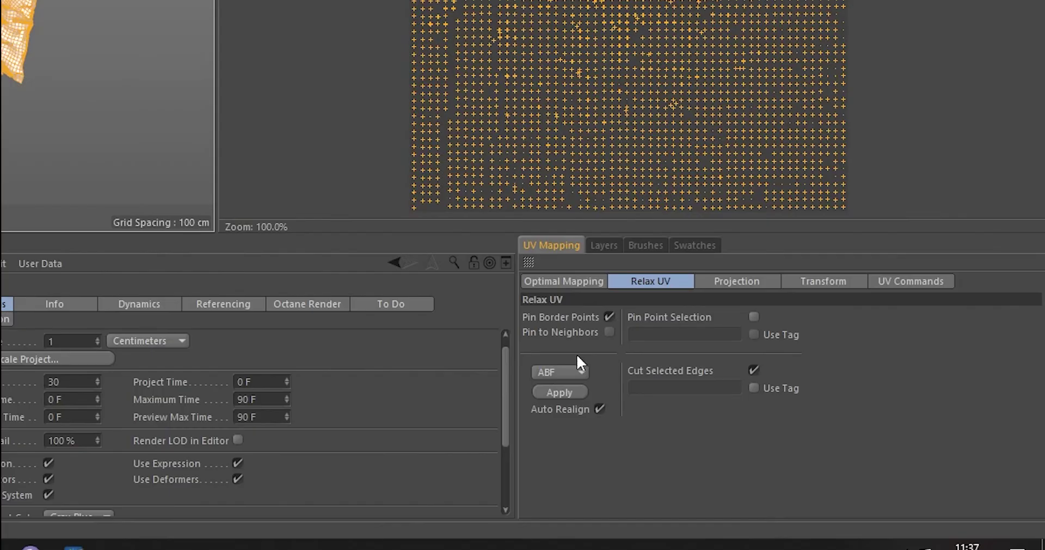
{"action": "left_click", "coordinate": [739, 446]}
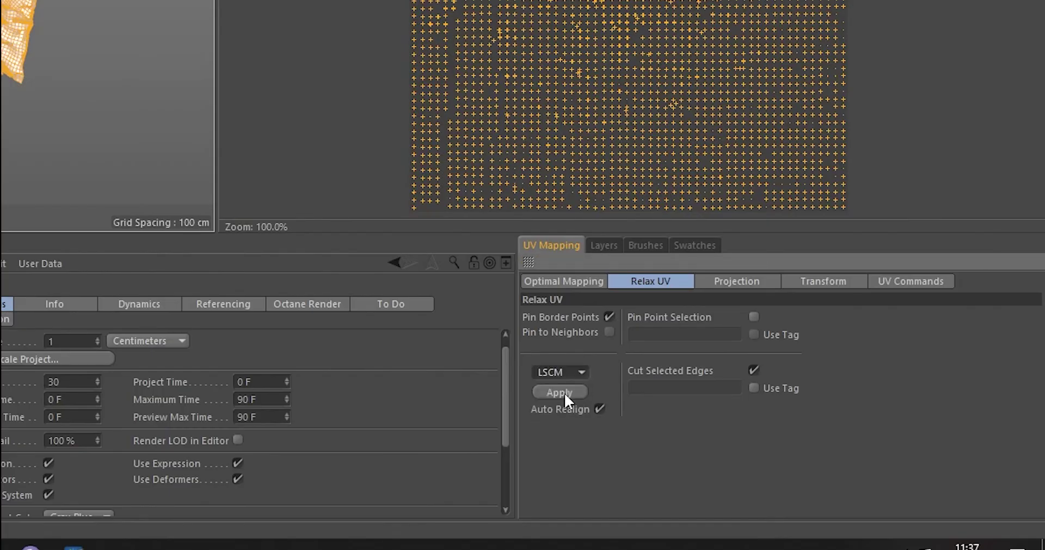
{"action": "left_click", "coordinate": [560, 392]}
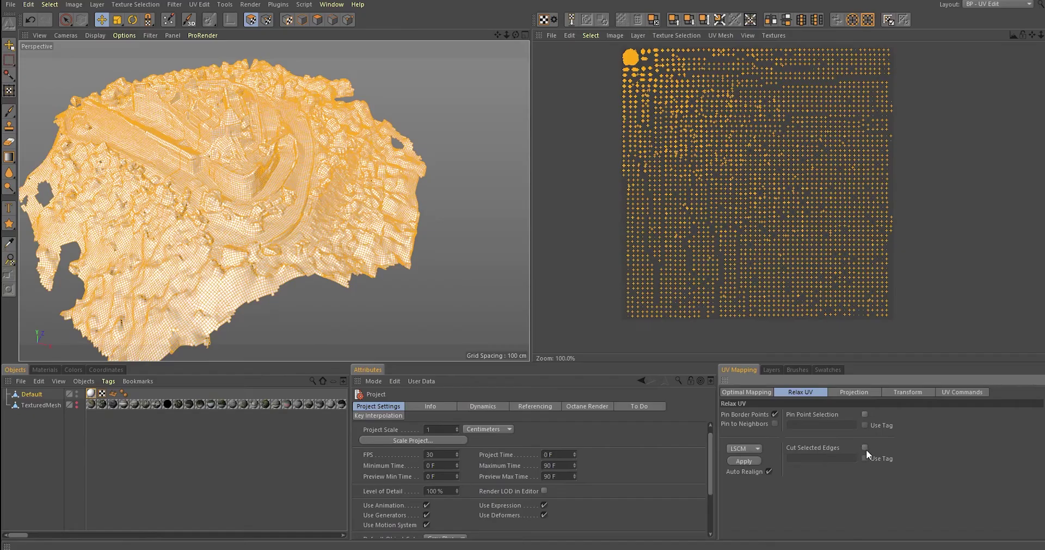
{"action": "left_click", "coordinate": [560, 373]}
{"action": "left_click", "coordinate": [560, 390]}
{"action": "left_click", "coordinate": [561, 391]}
{"action": "scroll", "coordinate": [651, 66], "scroll_direction": "up", "scroll_amount": 5}
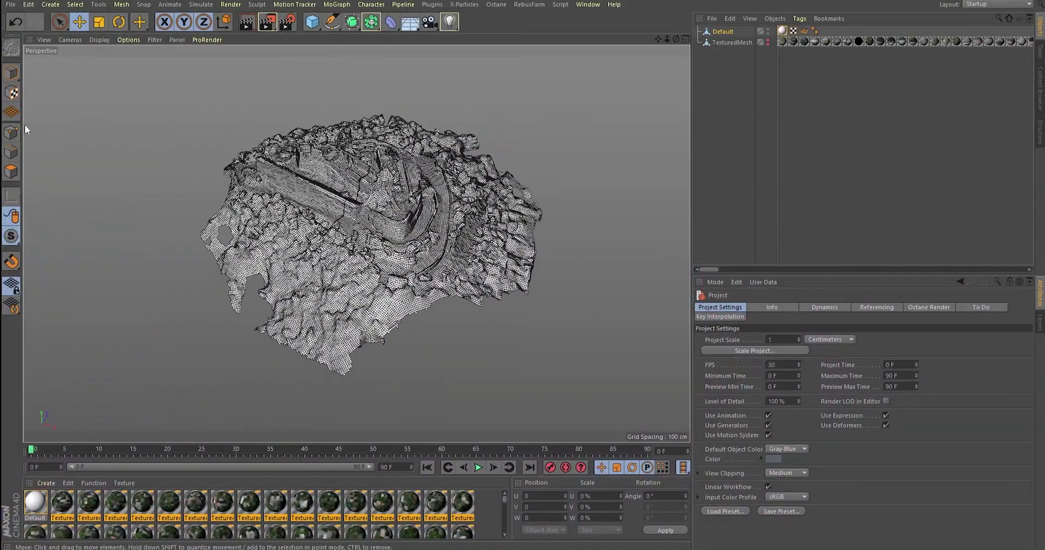
Set the Default mesh to Model mode and examine it closely in the perspective view.
{"action": "left_click", "coordinate": [10, 77]}
{"action": "left_click_drag", "start_coordinate": [356, 245], "coordinate": [479, 223], "text": "alt"}
{"action": "scroll", "coordinate": [399, 240], "scroll_direction": "up", "scroll_amount": 4}
{"action": "scroll", "coordinate": [402, 217], "scroll_direction": "up", "scroll_amount": 3}
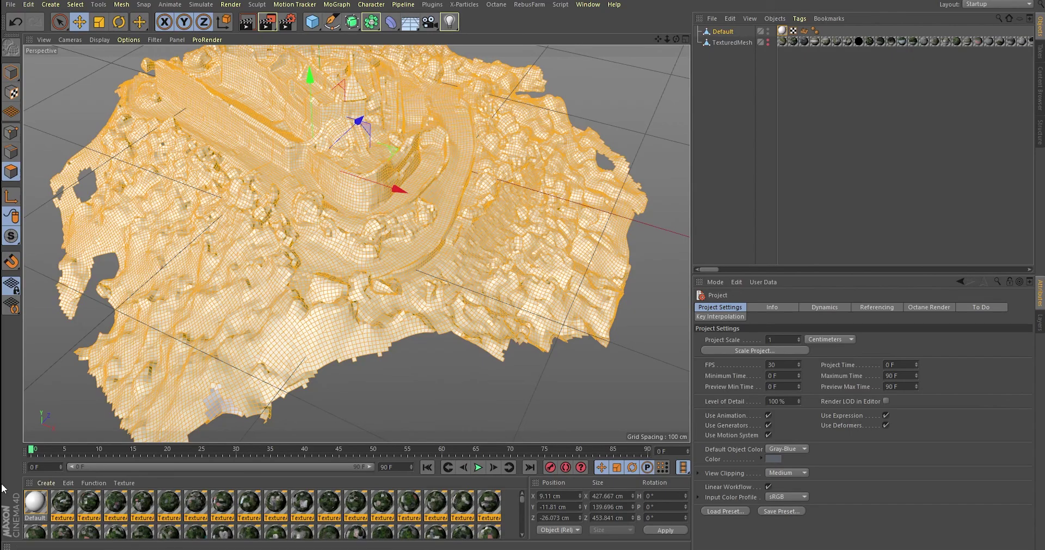
Turn off the Default material's color and replace its existing reflectance layer with a GGX layer.
{"action": "double_click", "coordinate": [35, 501]}
{"action": "left_click", "coordinate": [223, 191]}
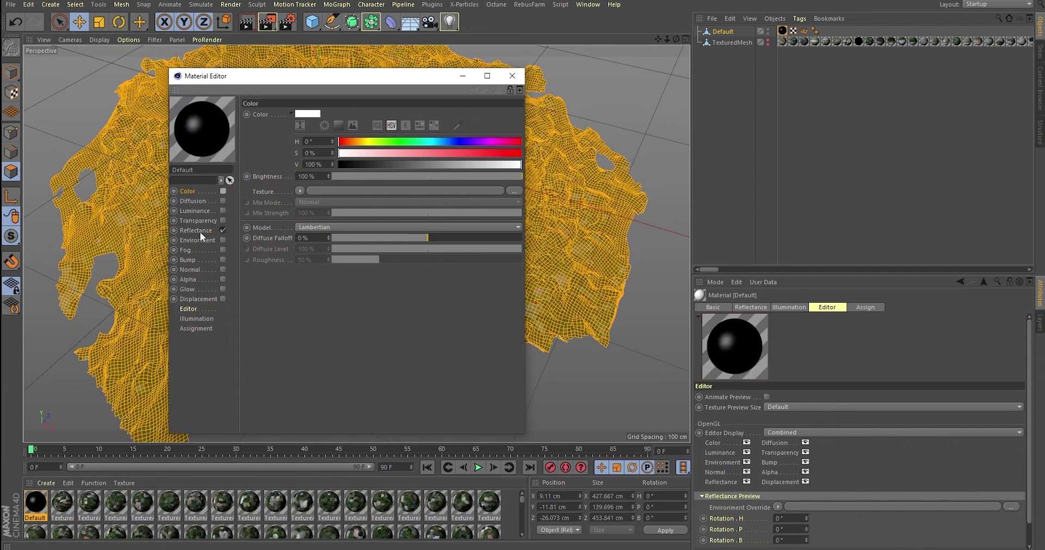
{"action": "left_click", "coordinate": [200, 231]}
{"action": "left_click", "coordinate": [291, 136]}
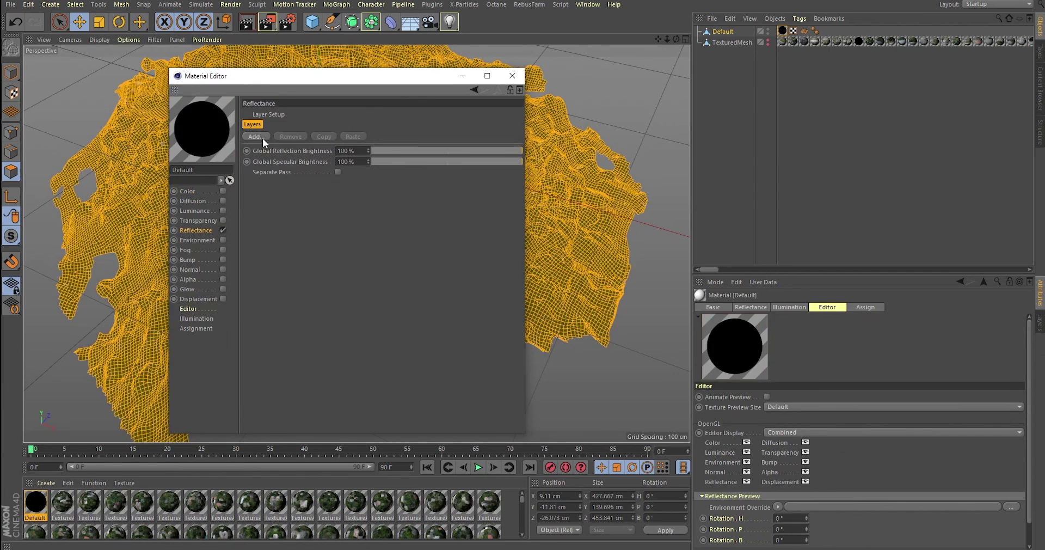
{"action": "left_click", "coordinate": [263, 139]}
{"action": "left_click", "coordinate": [289, 151]}
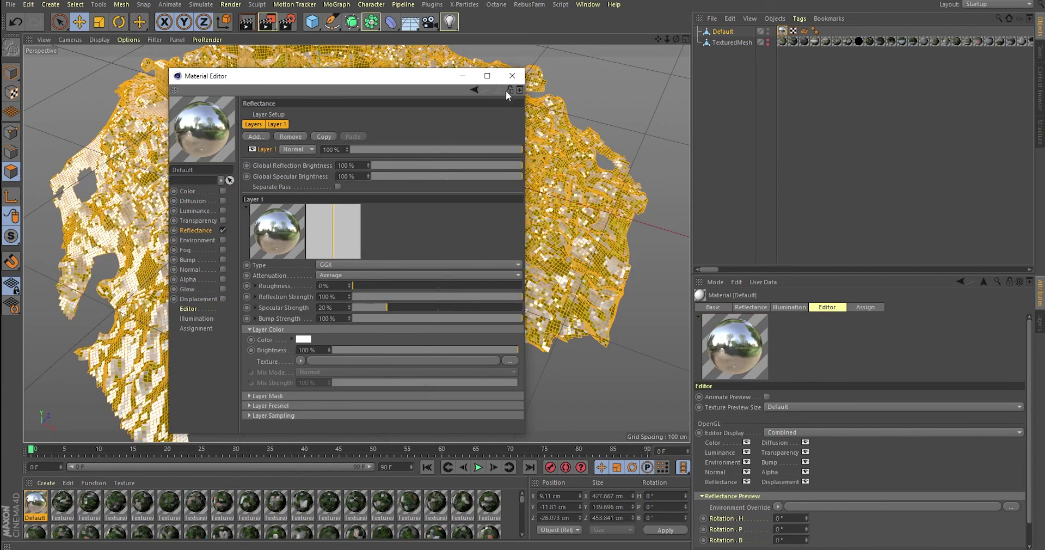
{"action": "left_click", "coordinate": [512, 76]}
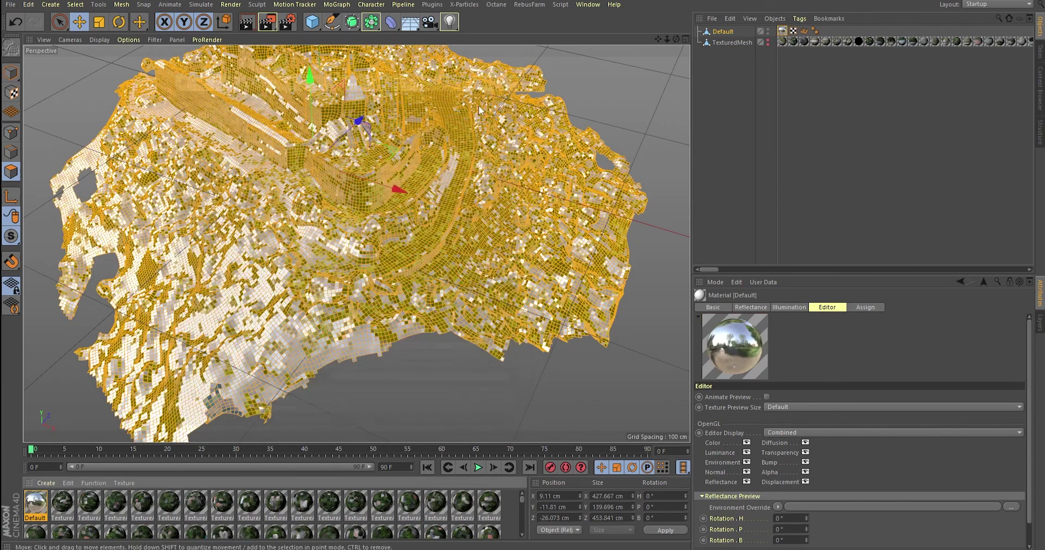
Add an Omni light object to the scene.
{"action": "left_click", "coordinate": [449, 21]}
{"action": "left_click", "coordinate": [485, 37]}
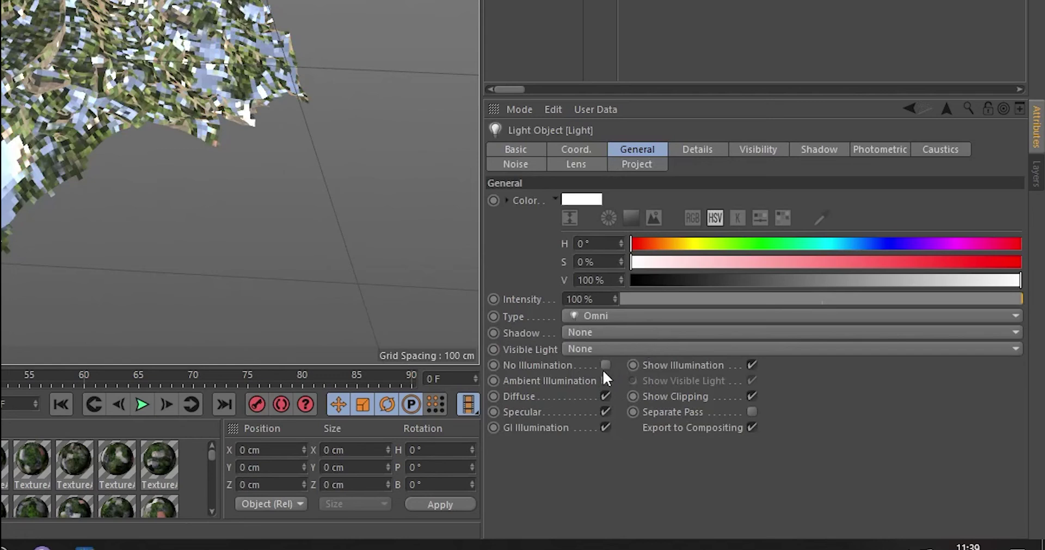
Enable Ambient Illumination on the light and toggle the visibility of the TexturedMesh object.
{"action": "left_click", "coordinate": [770, 452]}
{"action": "mouse_move", "coordinate": [435, 213]}
{"action": "left_mouse_down", "text": "alt"}
{"action": "mouse_move", "coordinate": [381, 201]}
{"action": "mouse_move", "coordinate": [338, 223]}
{"action": "mouse_move", "coordinate": [370, 212]}
{"action": "left_mouse_up", "text": "alt"}
{"action": "left_click", "coordinate": [766, 51]}
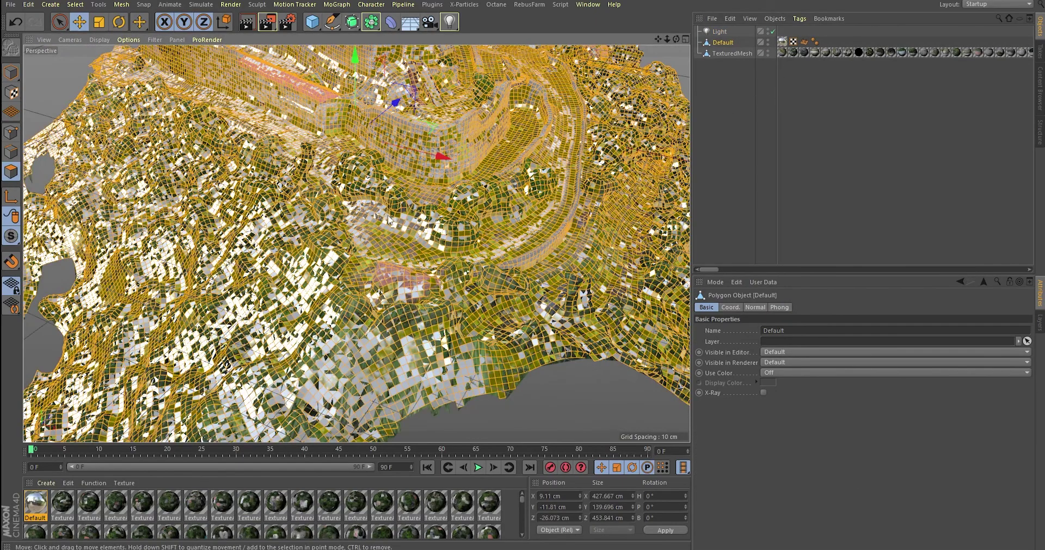
Enlarge the Default mesh's selected polygons along their normals with Normal Scale and reverse the polygon normals.
{"action": "right_click", "coordinate": [388, 220]}
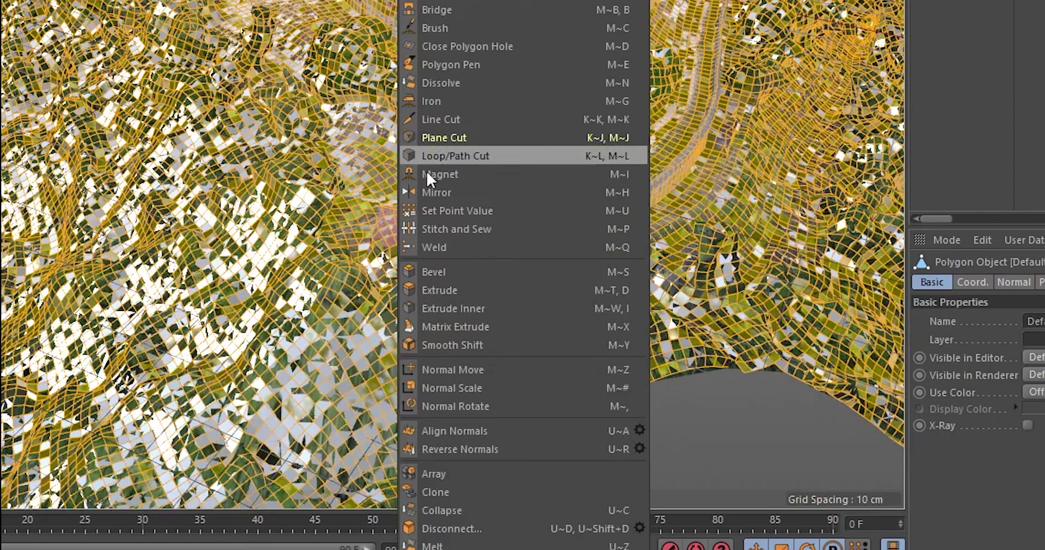
{"action": "left_click", "coordinate": [487, 372]}
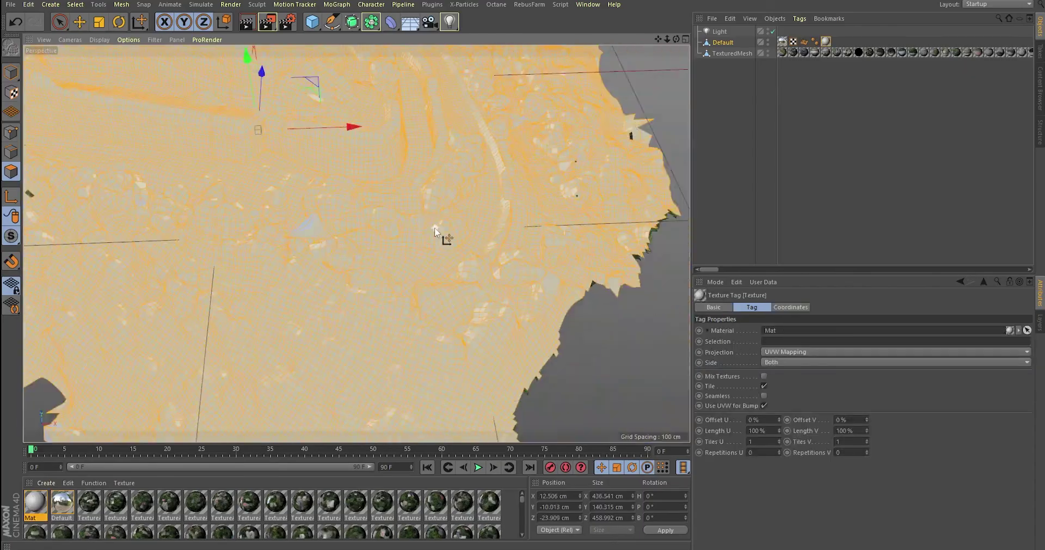
{"action": "left_click_drag", "start_coordinate": [434, 228], "coordinate": [408, 191], "text": "alt"}
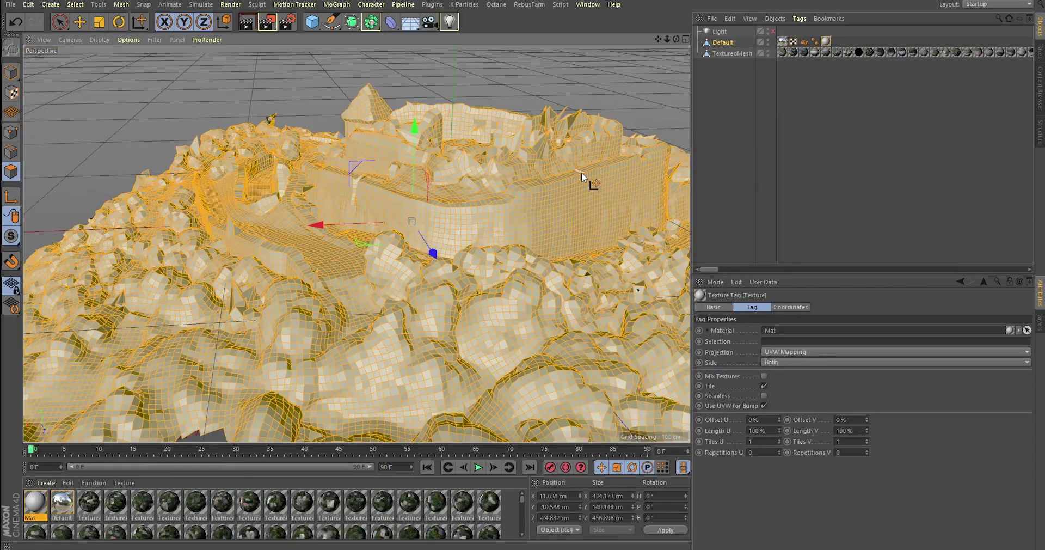
{"action": "key", "text": "u"}
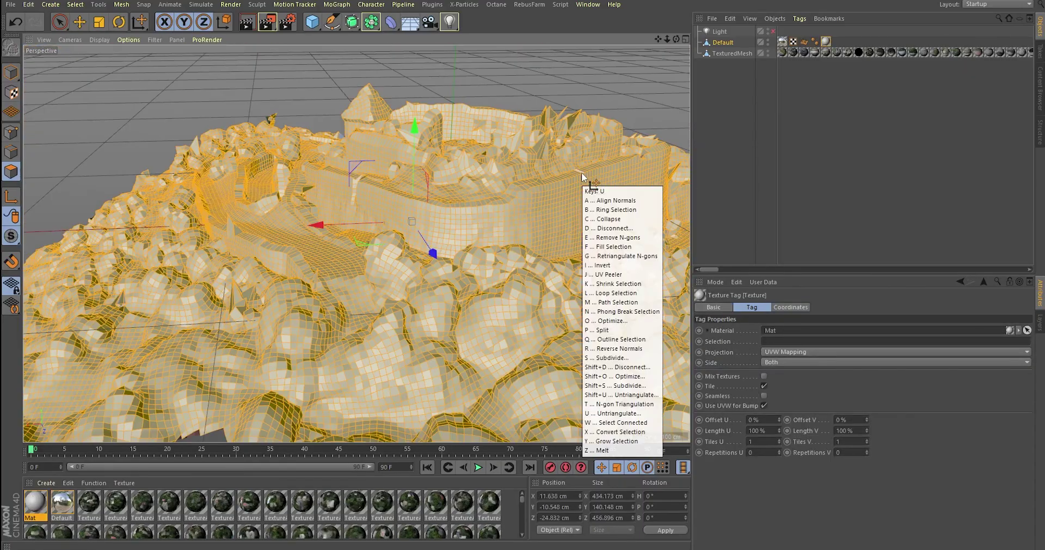
{"action": "key", "text": "i"}
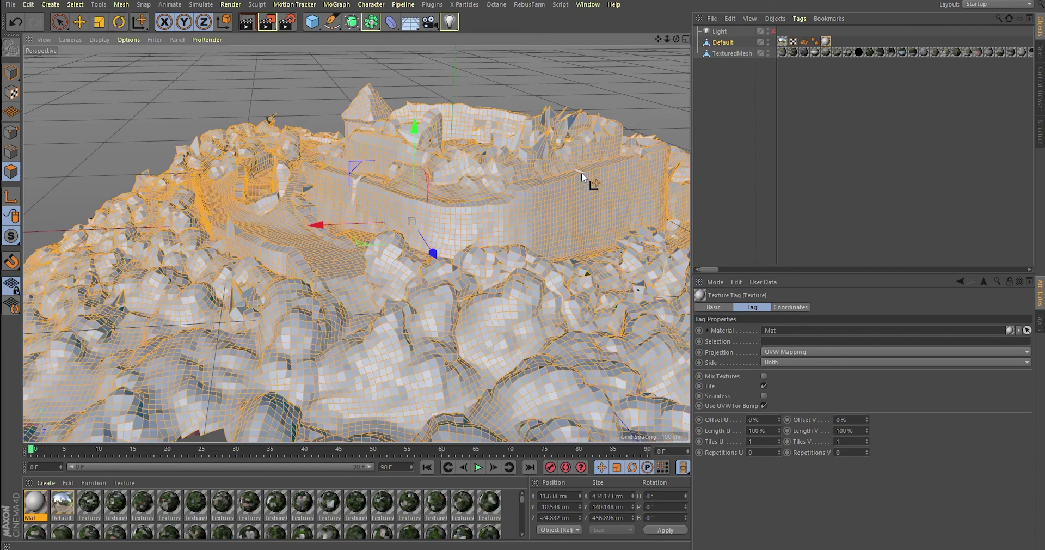
Add a Bake Texture tag to the Default mesh and set its width and height to 16384.
{"action": "right_click", "coordinate": [725, 41]}
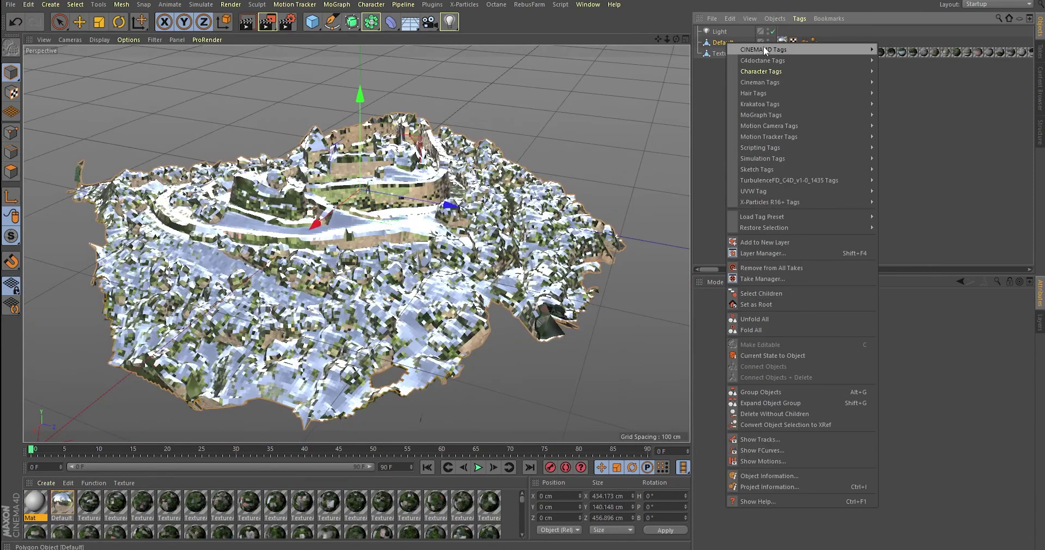
{"action": "mouse_move", "coordinate": [841, 50]}
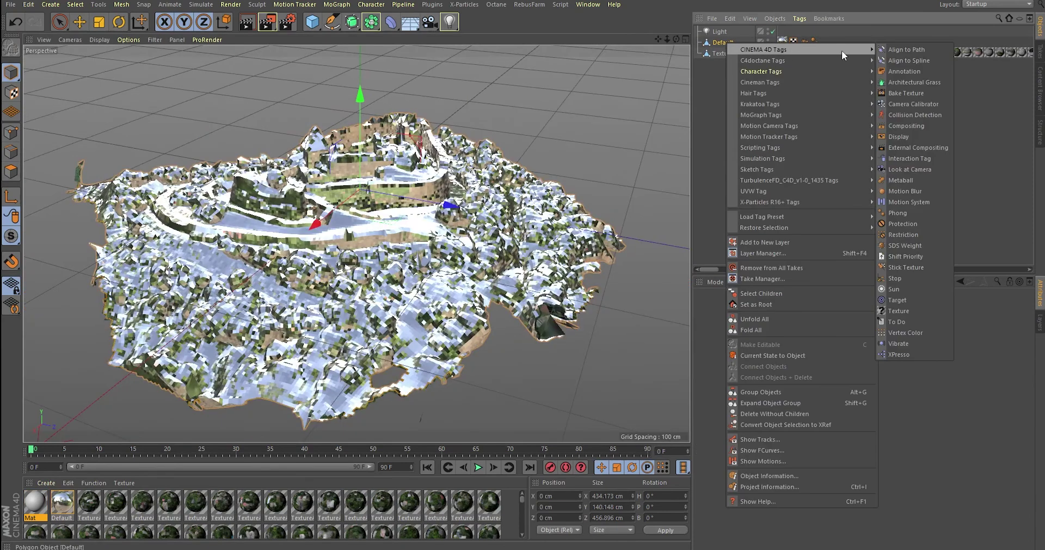
{"action": "left_click", "coordinate": [918, 95]}
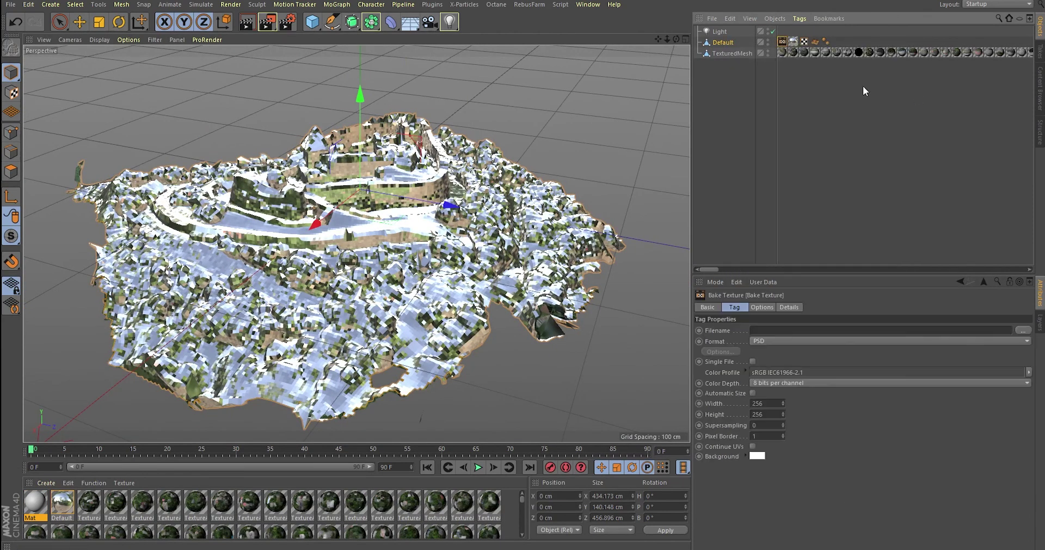
{"action": "left_click", "coordinate": [768, 403]}
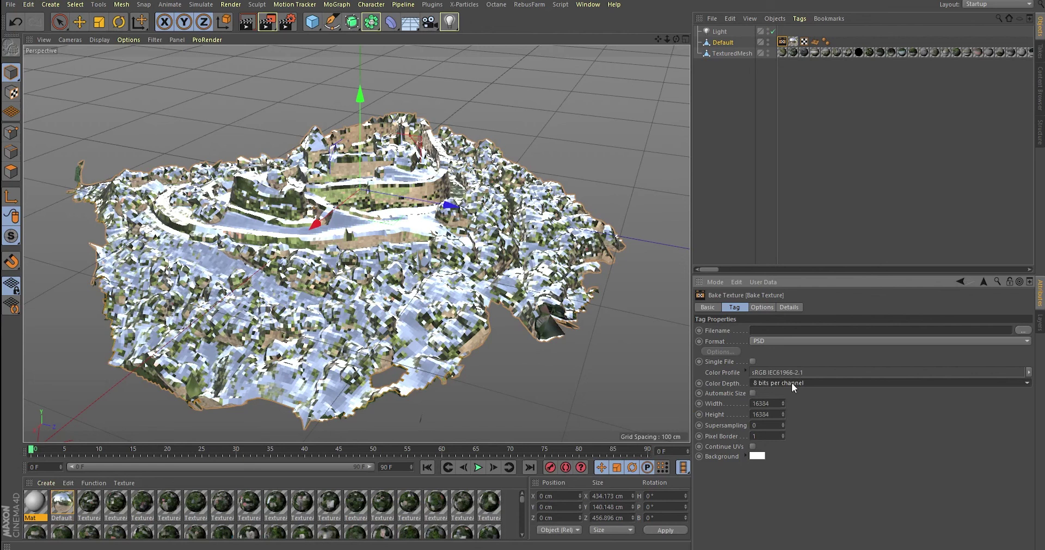
Set the Bake Texture tag to bake only Reflection and preview the bake.
{"action": "left_click", "coordinate": [762, 308]}
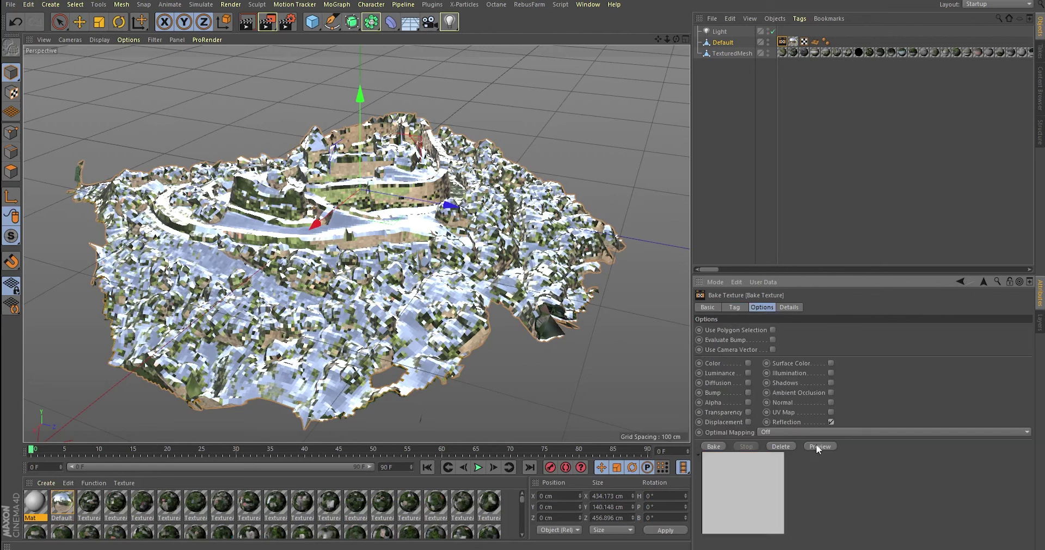
{"action": "left_click", "coordinate": [817, 446]}
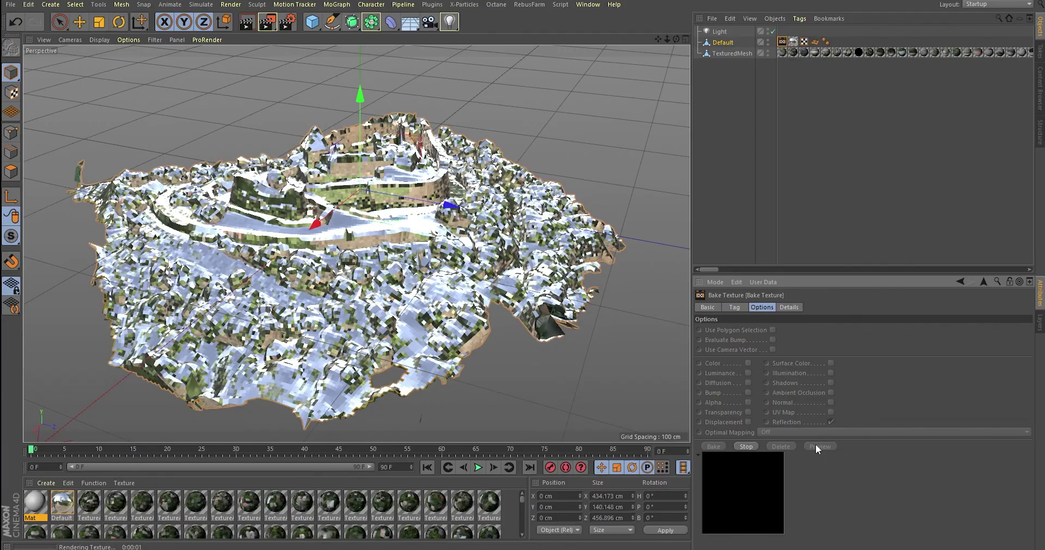
Choose an output file for the PSD reflection texture and bake it.
{"action": "left_click", "coordinate": [734, 307]}
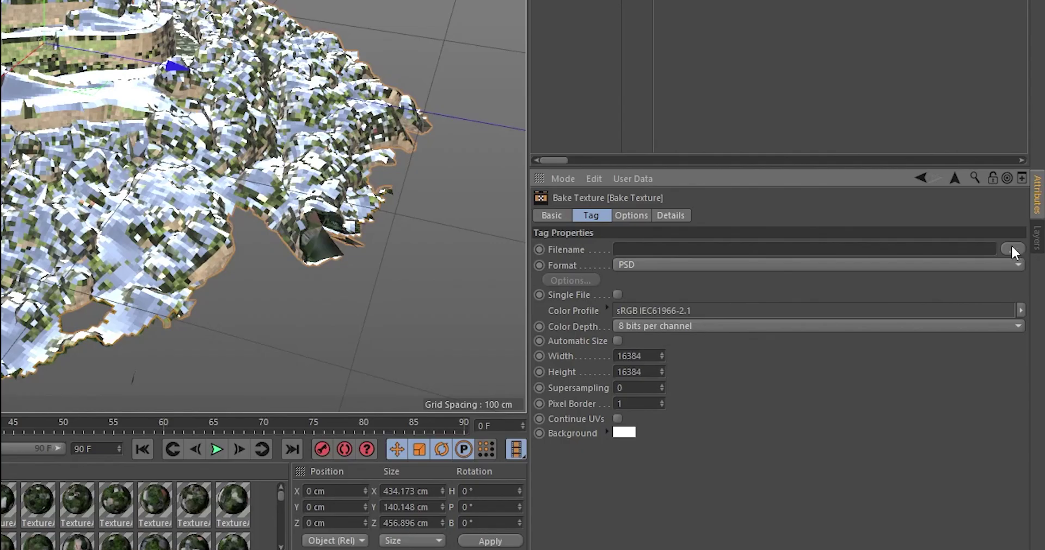
{"action": "left_click", "coordinate": [1022, 330]}
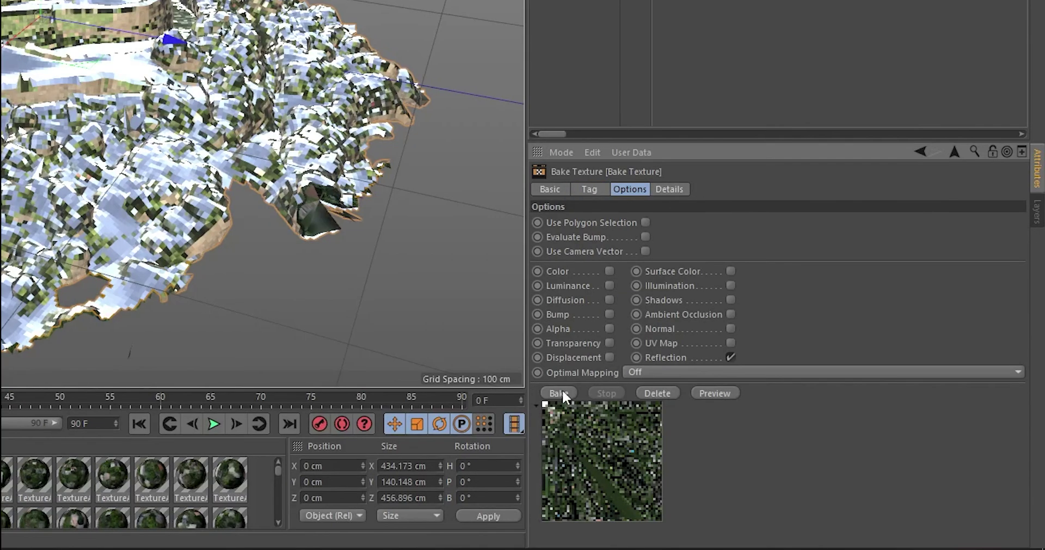
{"action": "left_click", "coordinate": [561, 392]}
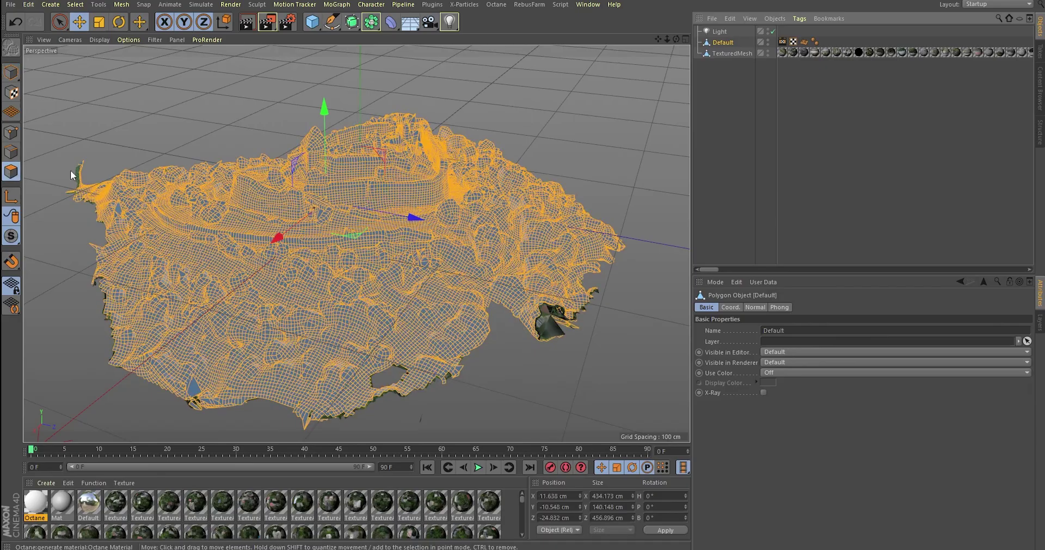
Scale the Default mesh's selected polygons along their normals with Normal Scale, to about 229%.
{"action": "scroll", "coordinate": [386, 211], "scroll_direction": "up", "scroll_amount": 5}
{"action": "right_click", "coordinate": [361, 100]}
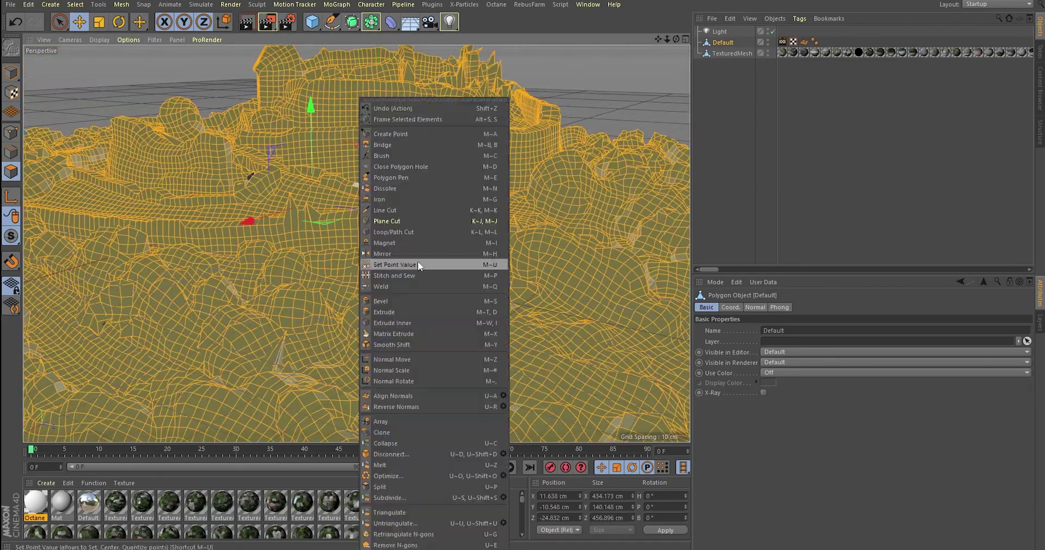
{"action": "left_click", "coordinate": [392, 370]}
{"action": "left_click_drag", "start_coordinate": [414, 228], "coordinate": [569, 93]}
{"action": "scroll", "coordinate": [401, 171], "scroll_direction": "down", "scroll_amount": 5}
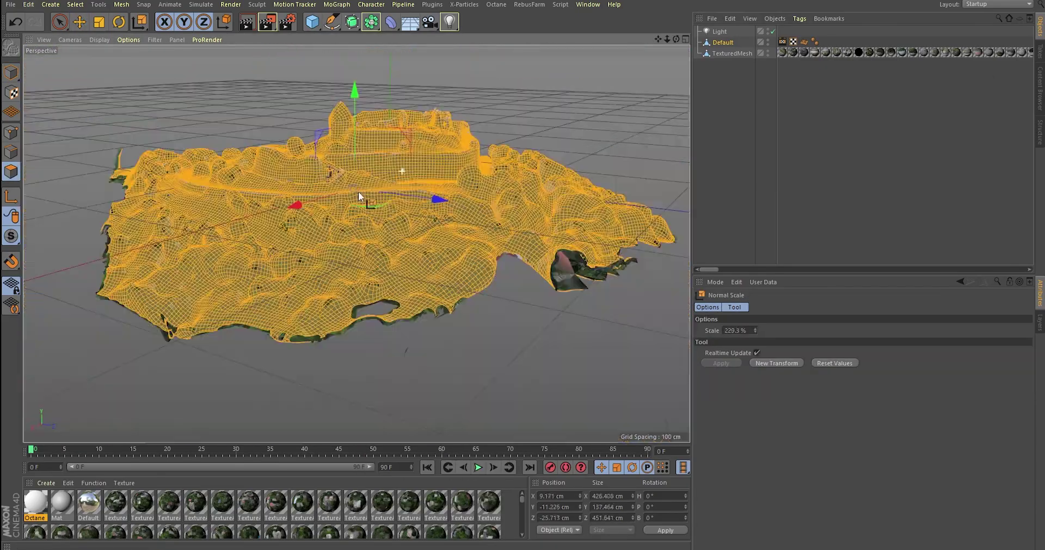
{"action": "left_click_drag", "start_coordinate": [358, 197], "coordinate": [479, 256], "text": "alt"}
Load Texture_bakedReflection.psd as the diffuse texture of the Octane Material.
{"action": "double_click", "coordinate": [34, 510]}
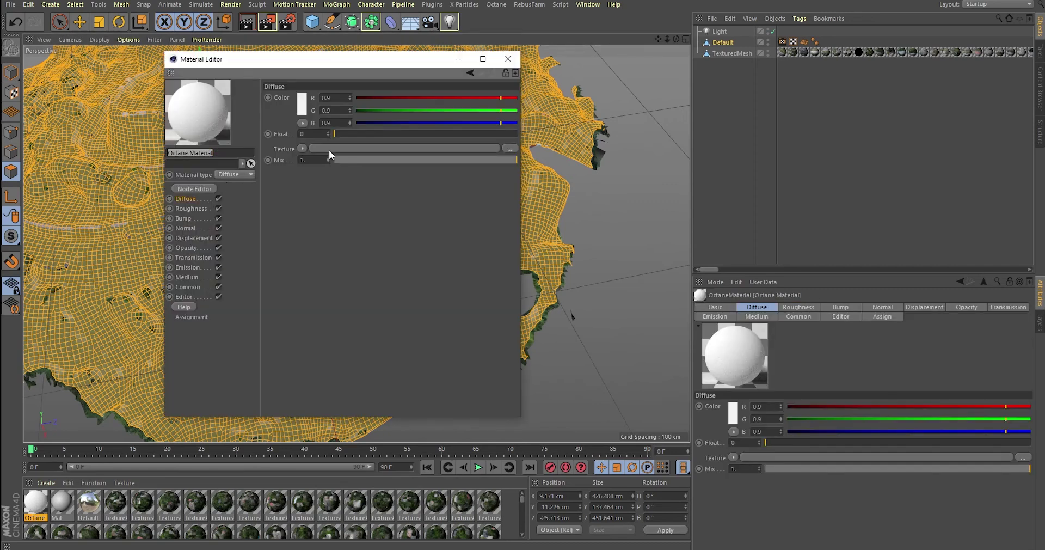
{"action": "left_click", "coordinate": [336, 149]}
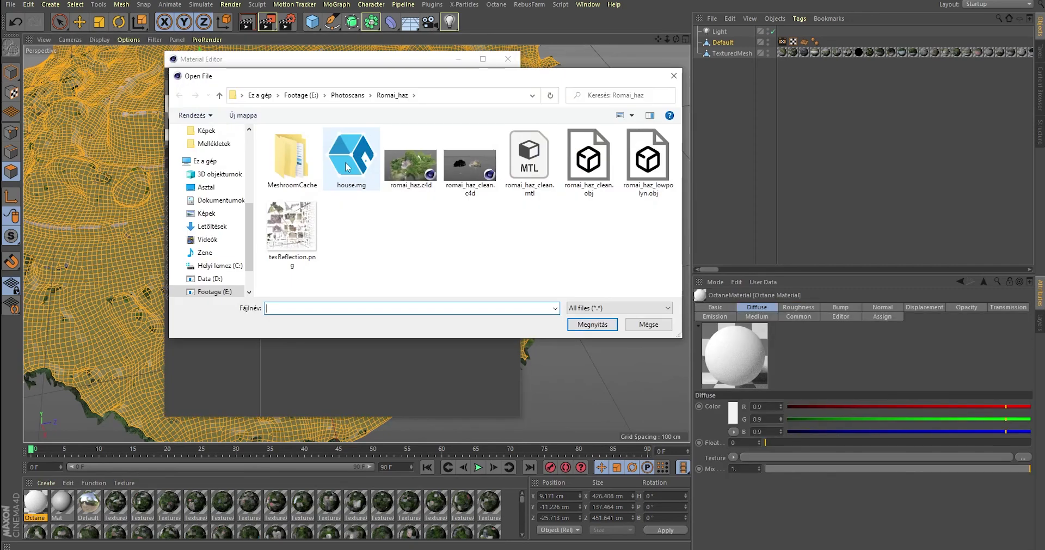
{"action": "left_click", "coordinate": [346, 96]}
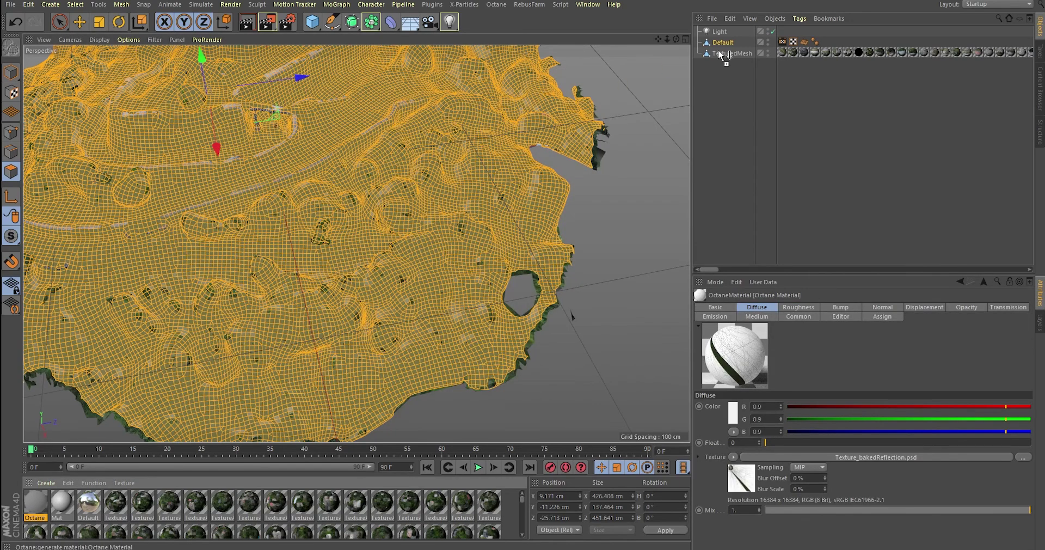
Assign the Octane Material to the Default mesh and save the project.
{"action": "left_click_drag", "start_coordinate": [721, 55], "coordinate": [724, 53]}
{"action": "left_click_drag", "start_coordinate": [367, 234], "coordinate": [686, 126], "text": "alt"}
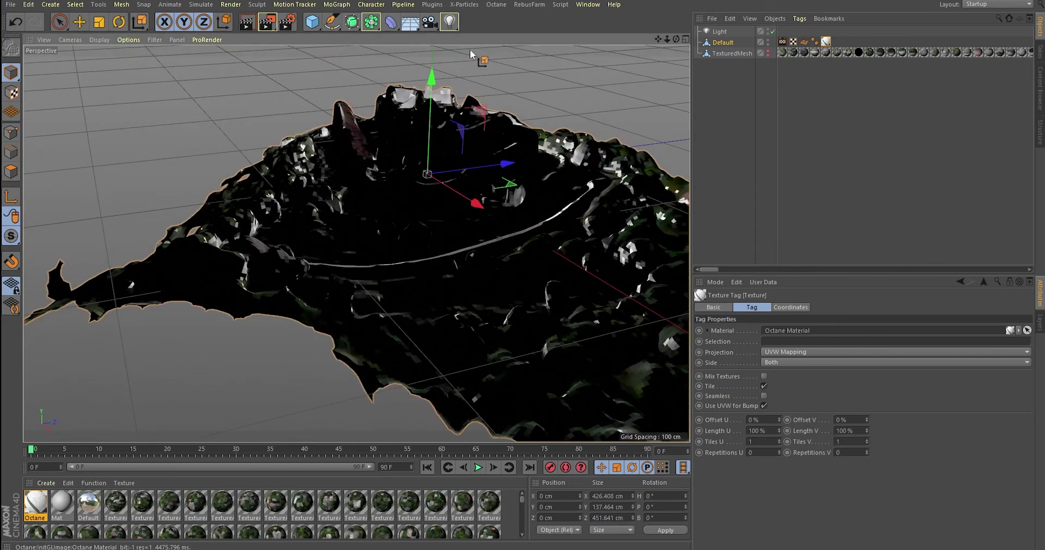
{"action": "key", "text": "ctrl+s"}
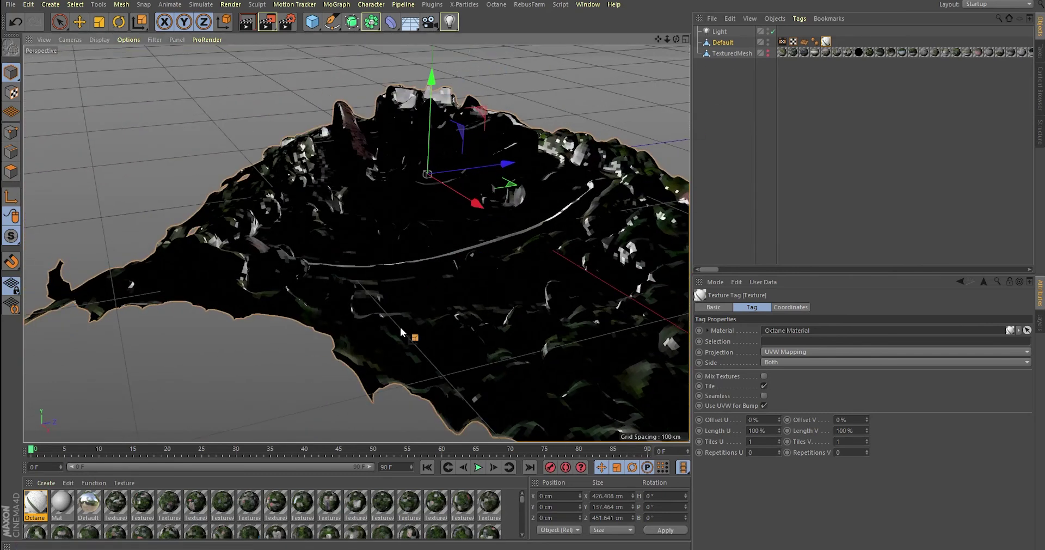
Open the Octane Live Viewer, start rendering the scene, and move the viewer aside to uncover the perspective view.
{"action": "left_click", "coordinate": [496, 4]}
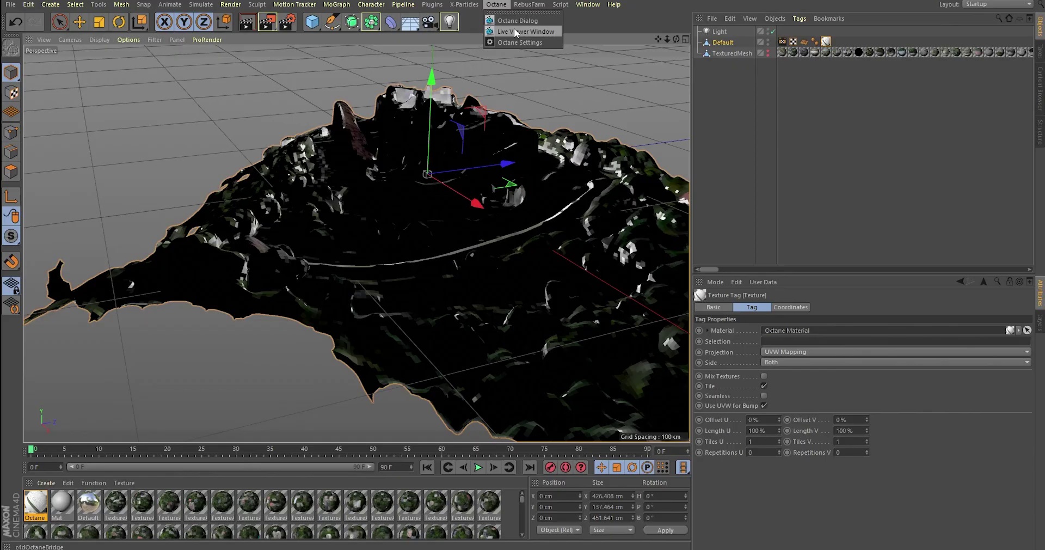
{"action": "left_click", "coordinate": [514, 28]}
{"action": "left_click", "coordinate": [233, 197]}
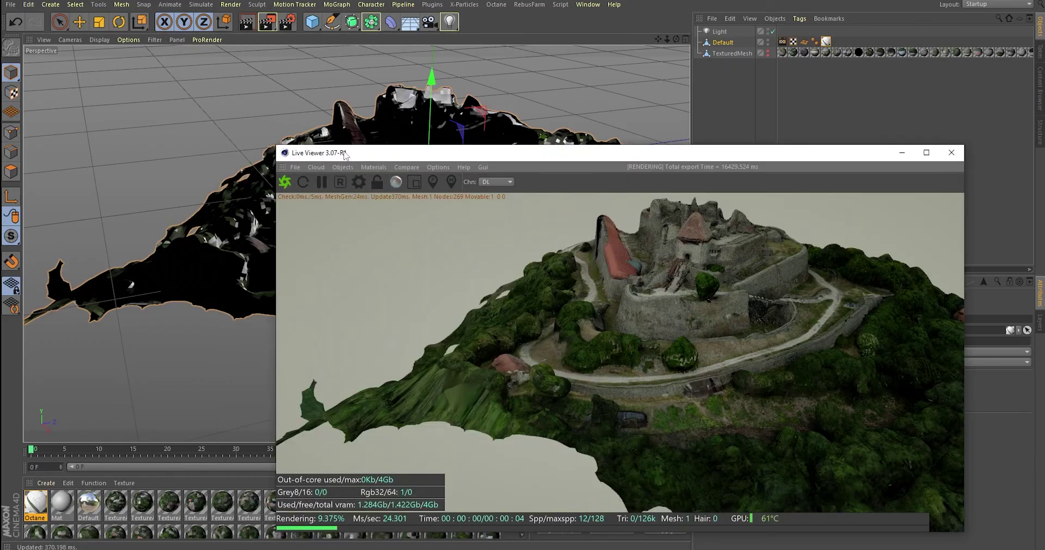
{"action": "left_click_drag", "start_coordinate": [345, 153], "coordinate": [529, 111]}
Examine the retopologized castle from several angles in the live render and compare it with the second castle mesh.
{"action": "scroll", "coordinate": [391, 225], "scroll_direction": "up", "scroll_amount": 1}
{"action": "left_click_drag", "start_coordinate": [390, 227], "coordinate": [211, 249], "text": "alt"}
{"action": "left_click_drag", "start_coordinate": [310, 269], "coordinate": [117, 245], "text": "alt"}
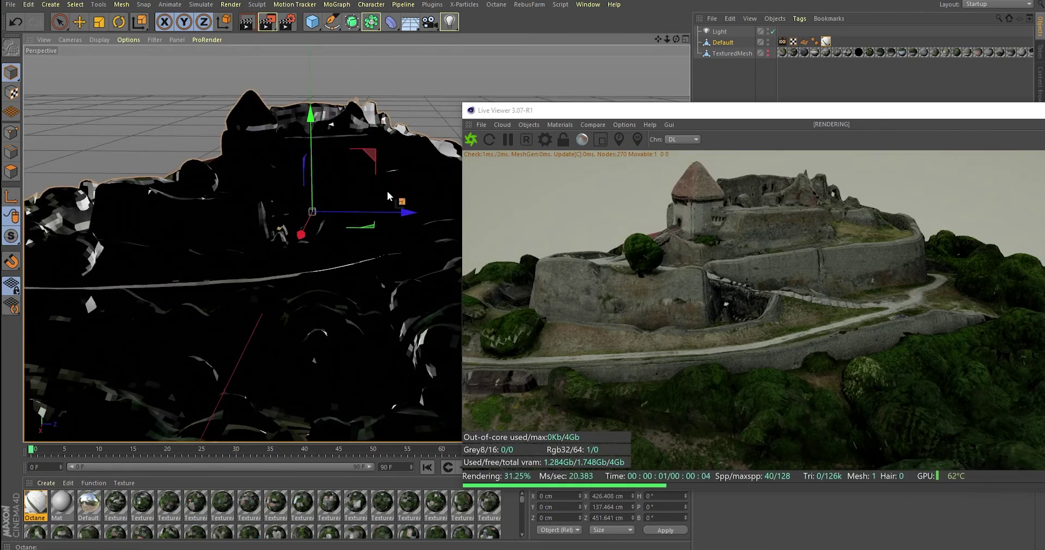
{"action": "left_click_drag", "start_coordinate": [337, 245], "coordinate": [202, 232], "text": "alt"}
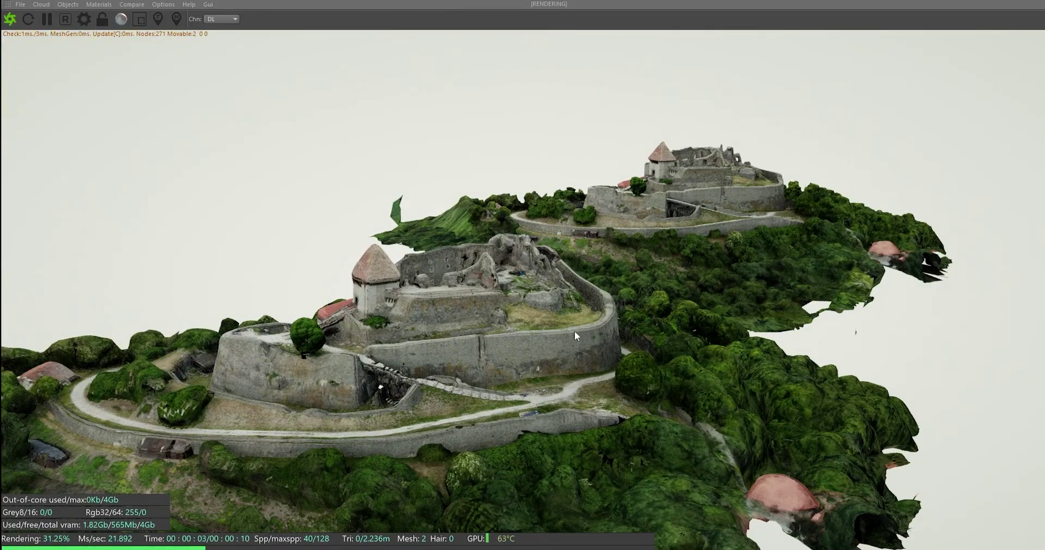
{"action": "left_click_drag", "start_coordinate": [573, 331], "coordinate": [400, 250]}
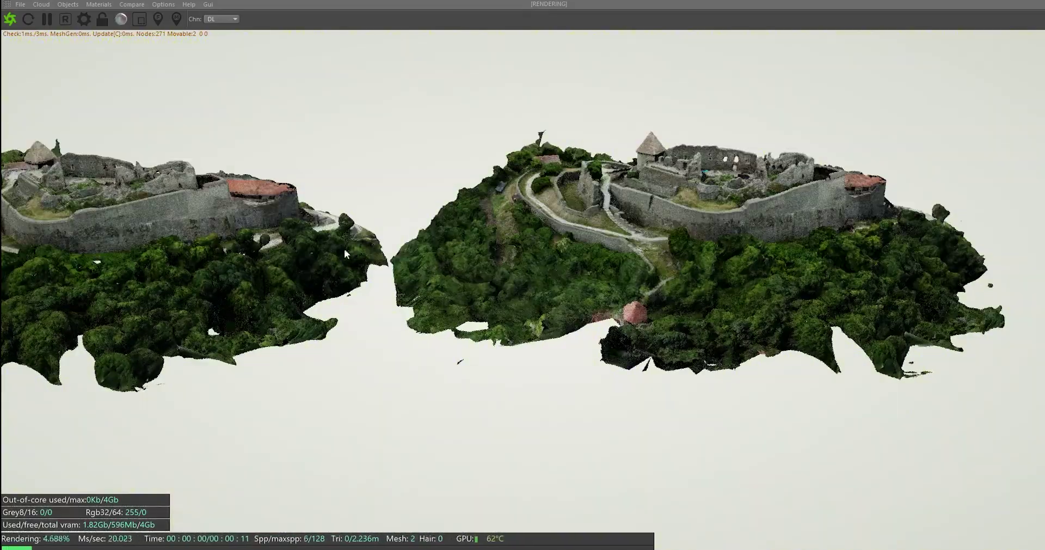
{"action": "middle_click_drag", "start_coordinate": [278, 238], "coordinate": [455, 251]}
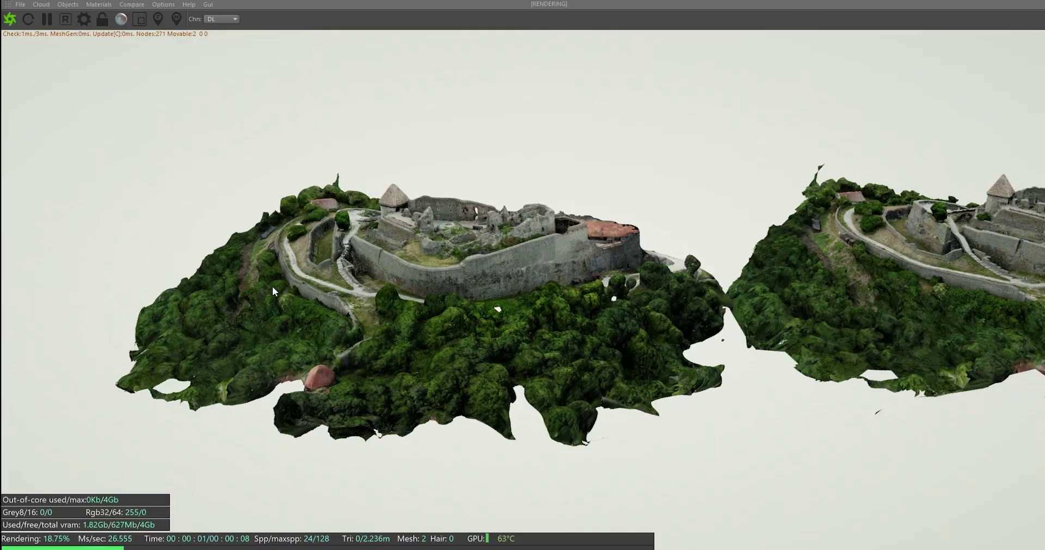
{"action": "right_click_drag", "start_coordinate": [272, 286], "coordinate": [408, 273]}
{"action": "middle_click_drag", "start_coordinate": [324, 283], "coordinate": [461, 322]}
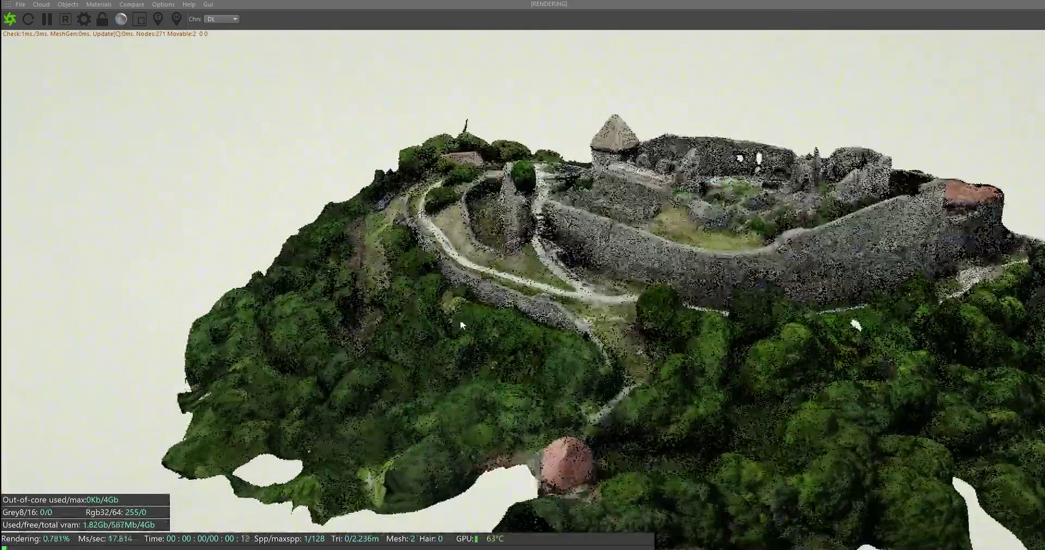